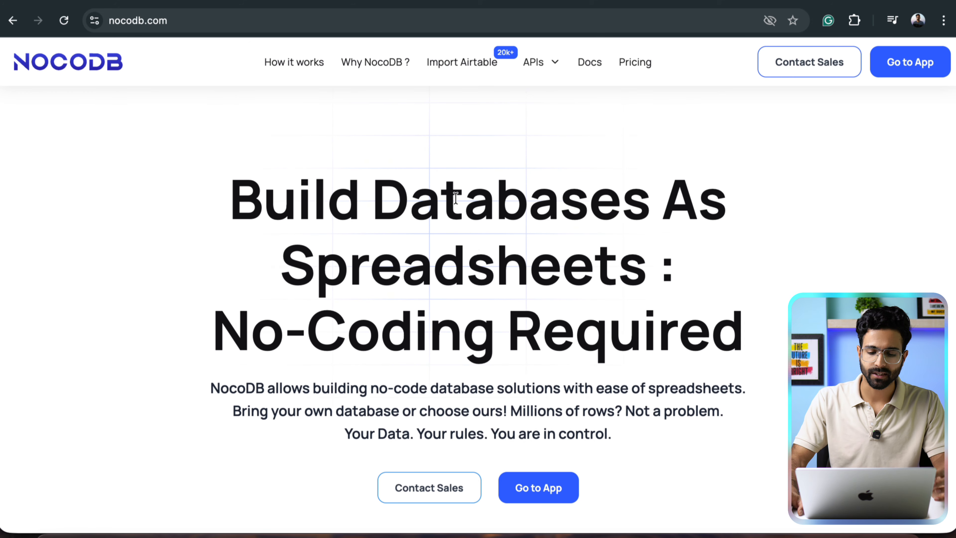
Open the Sample Views table in the Getting Started base and look over its Grid and Form views.
scroll(455, 198, "down", 3)
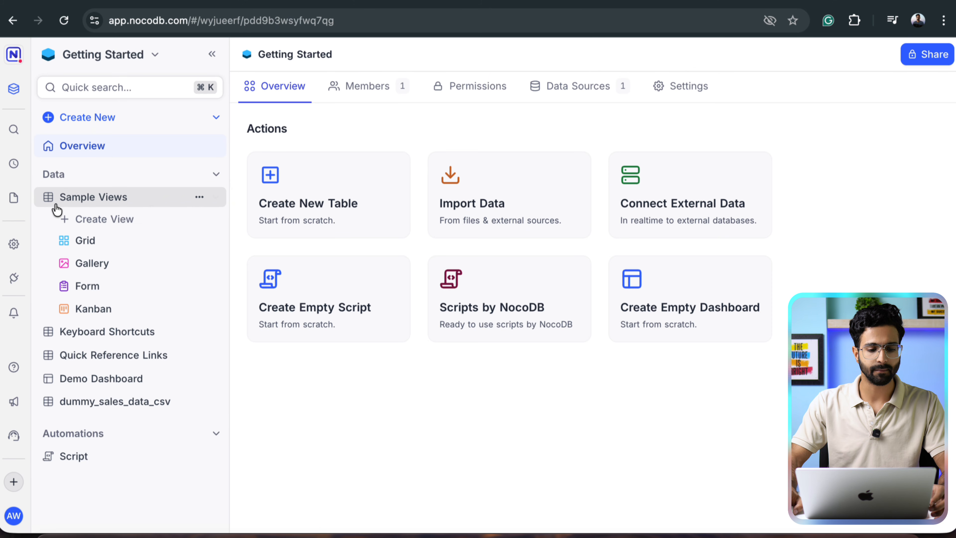
left_click(101, 199)
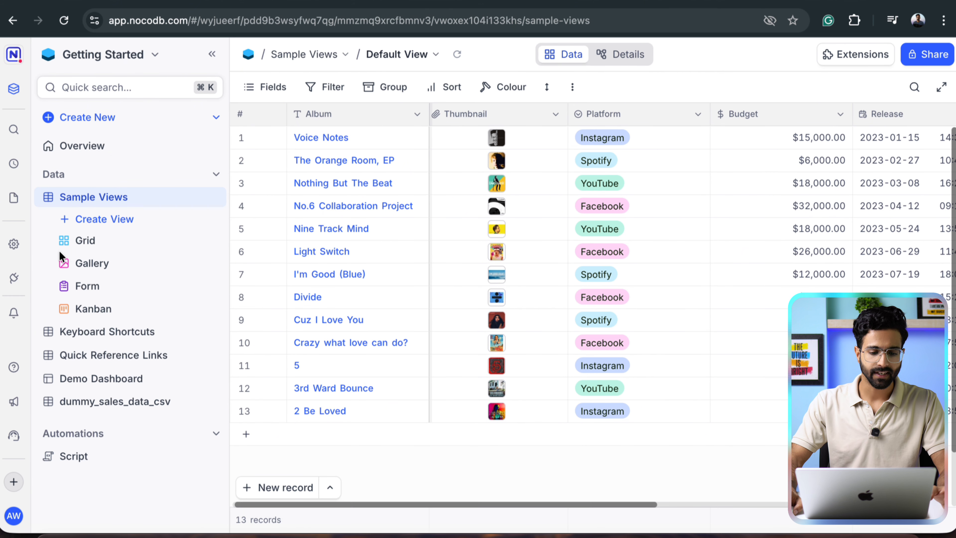
left_click(127, 246)
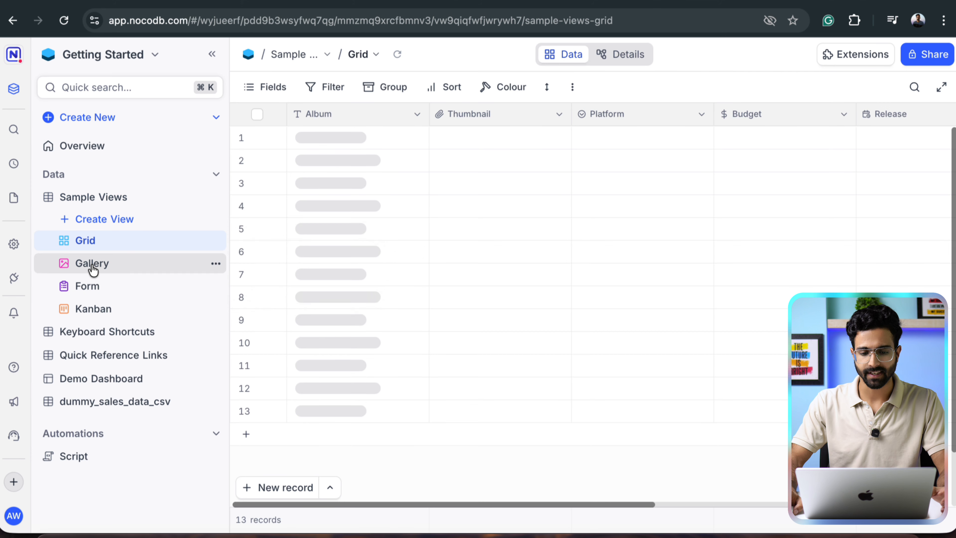
left_click(102, 287)
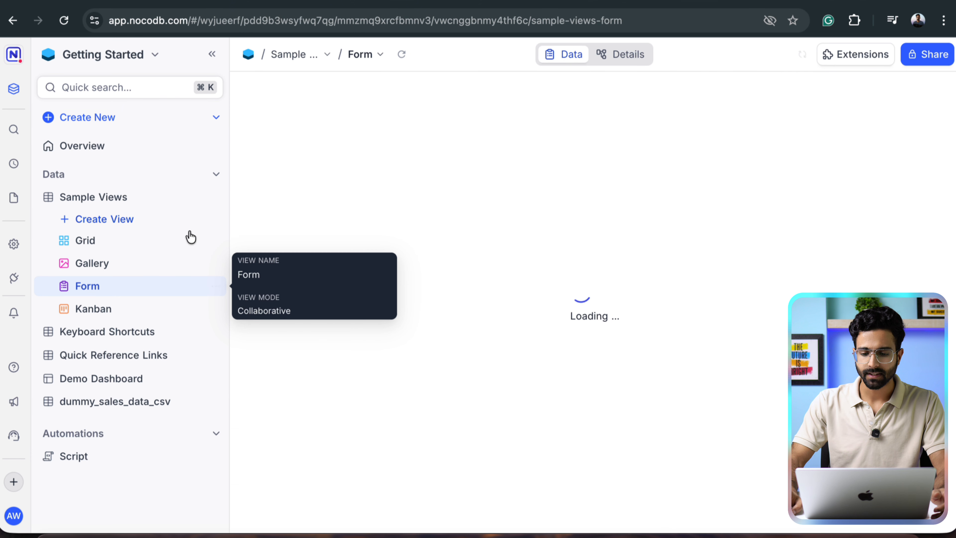
scroll(580, 331, "down", 10)
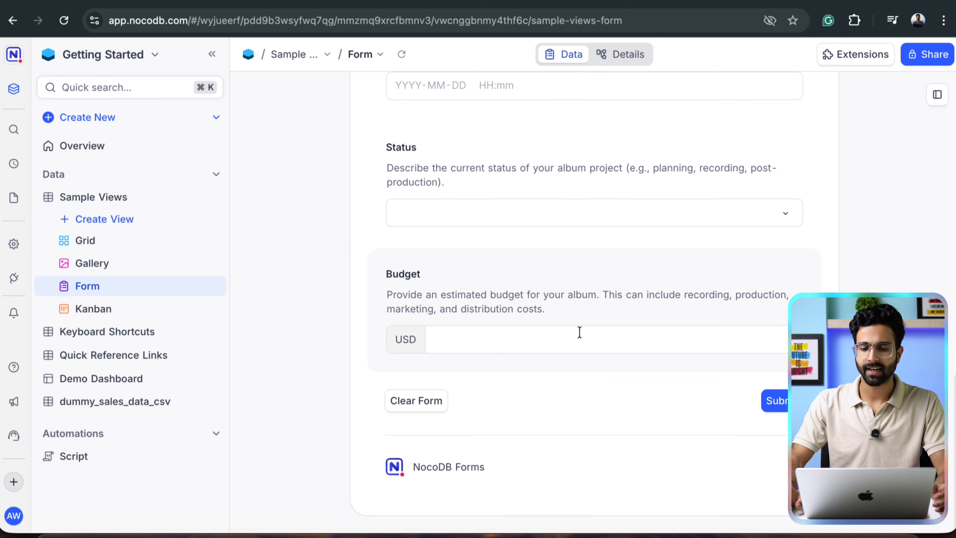
scroll(579, 331, "up", 10)
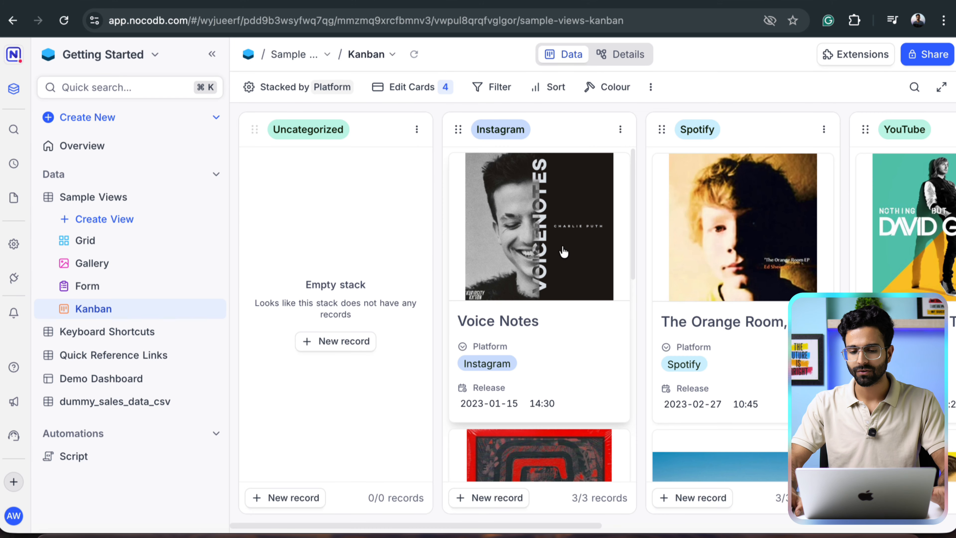
Look through the record cards in the platform stacks of the Sample Views table's Kanban view.
scroll(564, 251, "down", 10)
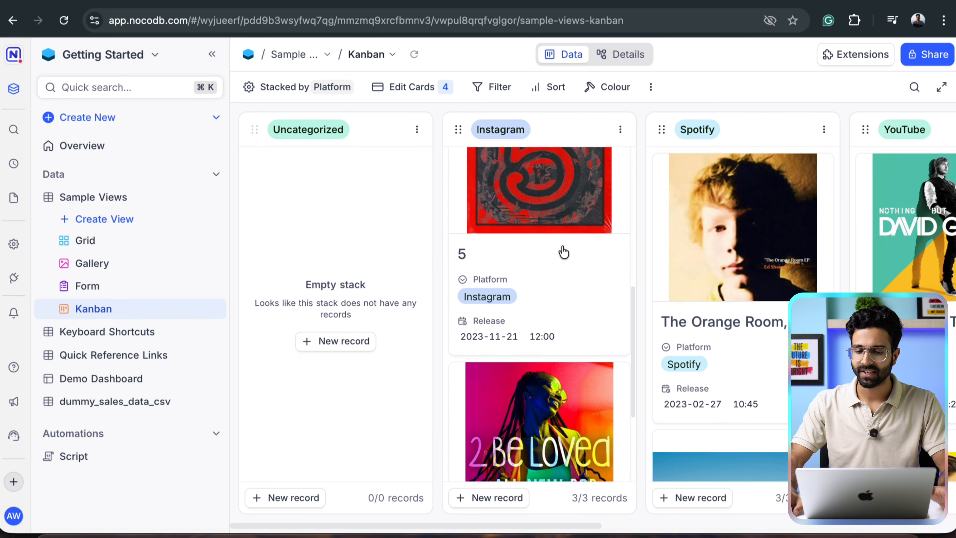
scroll(734, 316, "down", 10)
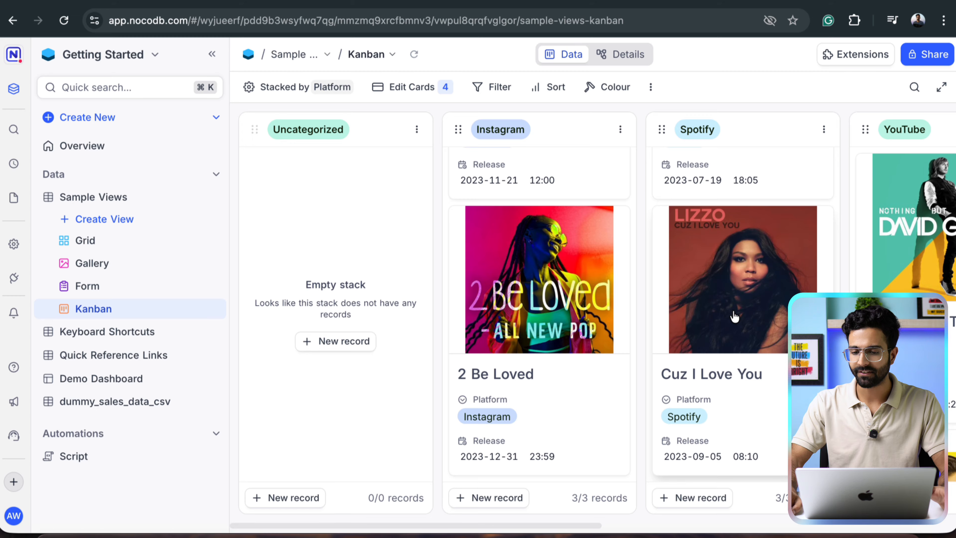
scroll(732, 316, "right", 10)
scroll(589, 304, "left", 10)
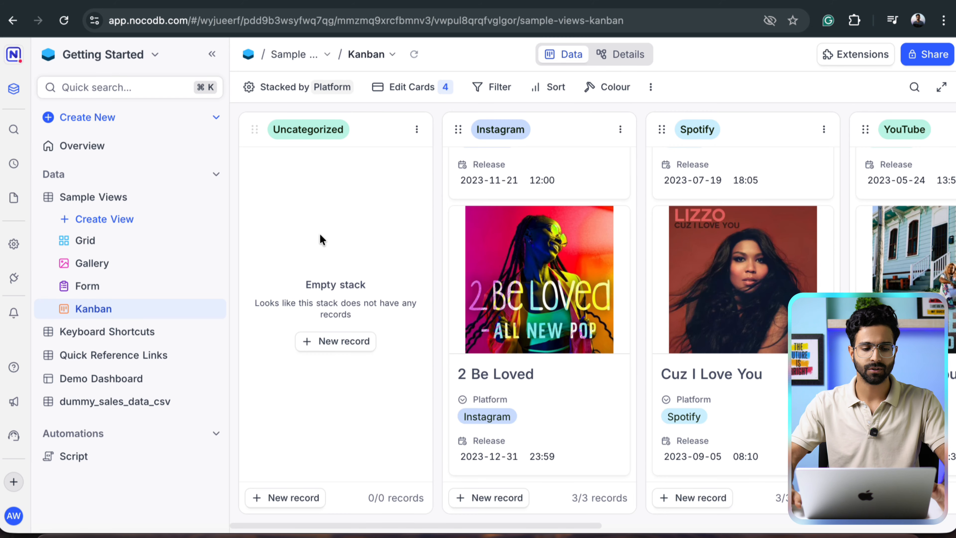
Import dummy_sales_data.csv from the Downloads folder as a new table with all fields included.
left_click(76, 120)
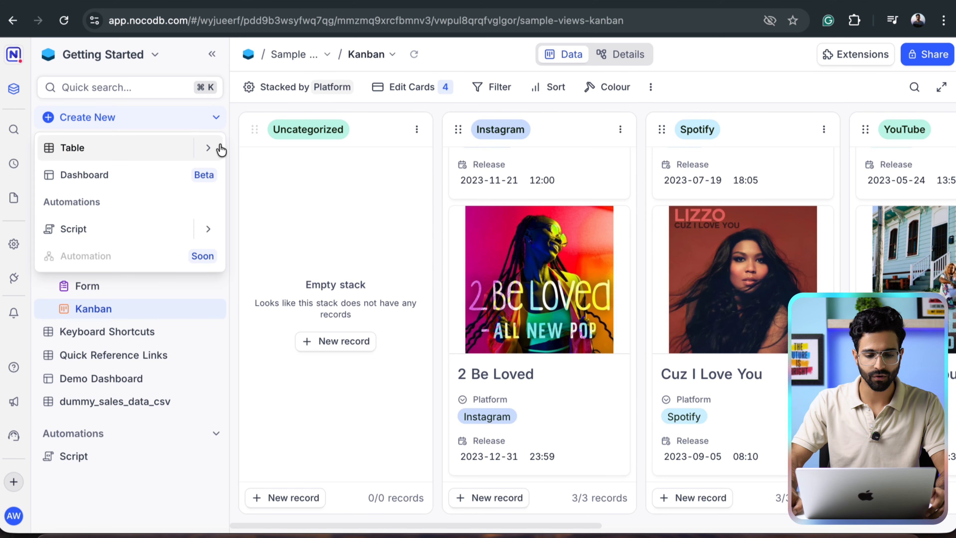
mouse_move(209, 155)
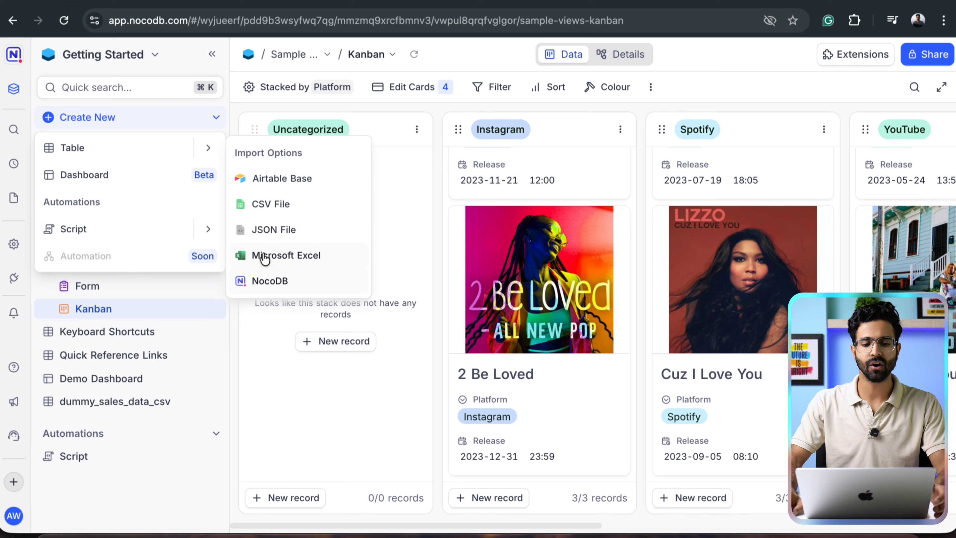
left_click(266, 202)
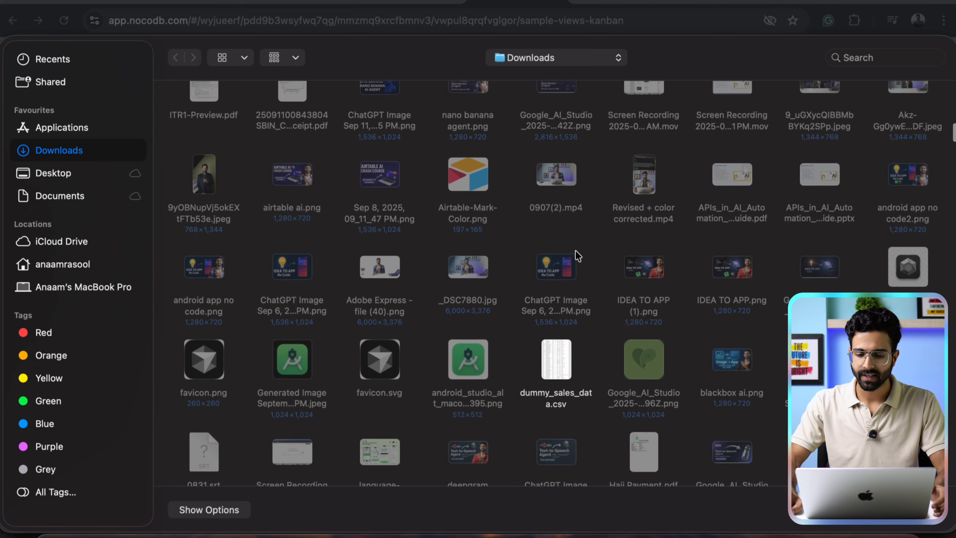
double_click(537, 357)
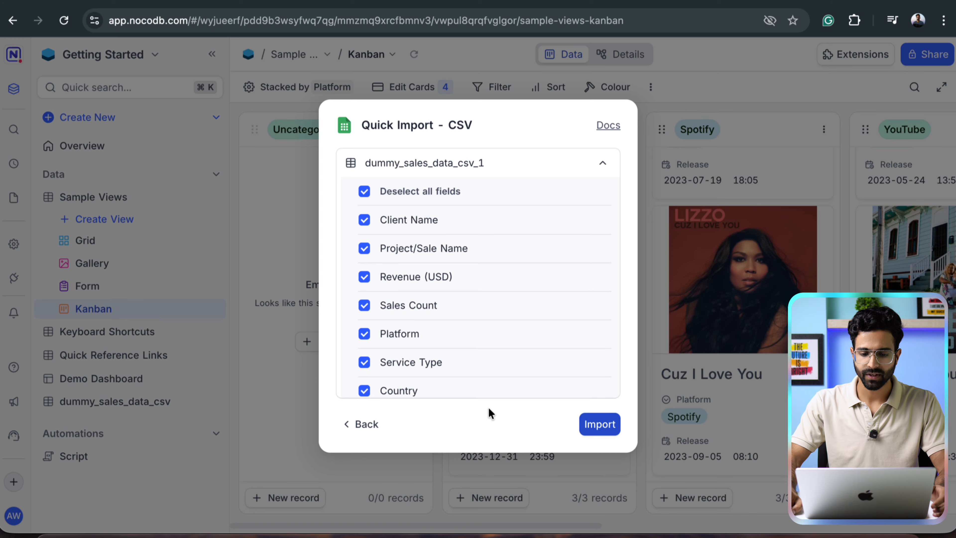
scroll(419, 263, "down", 3)
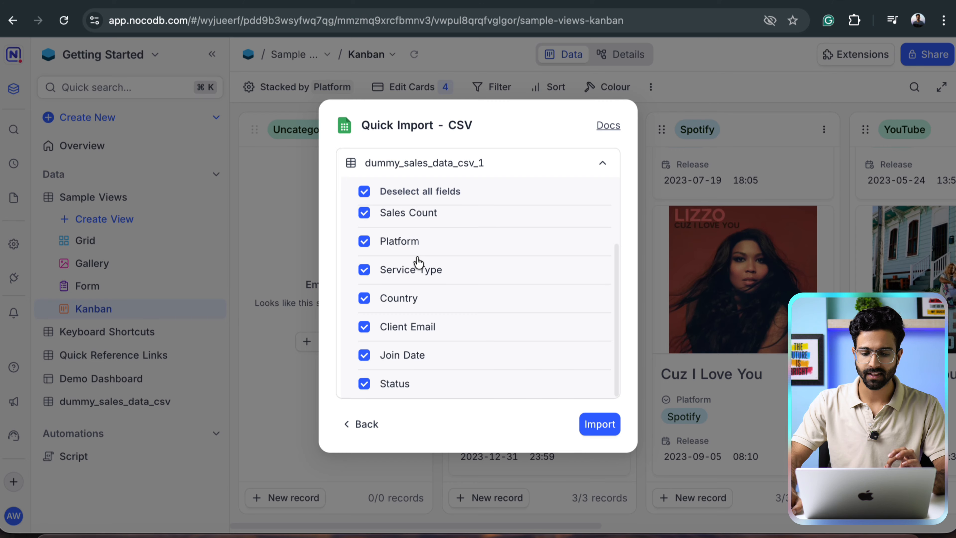
left_click(600, 425)
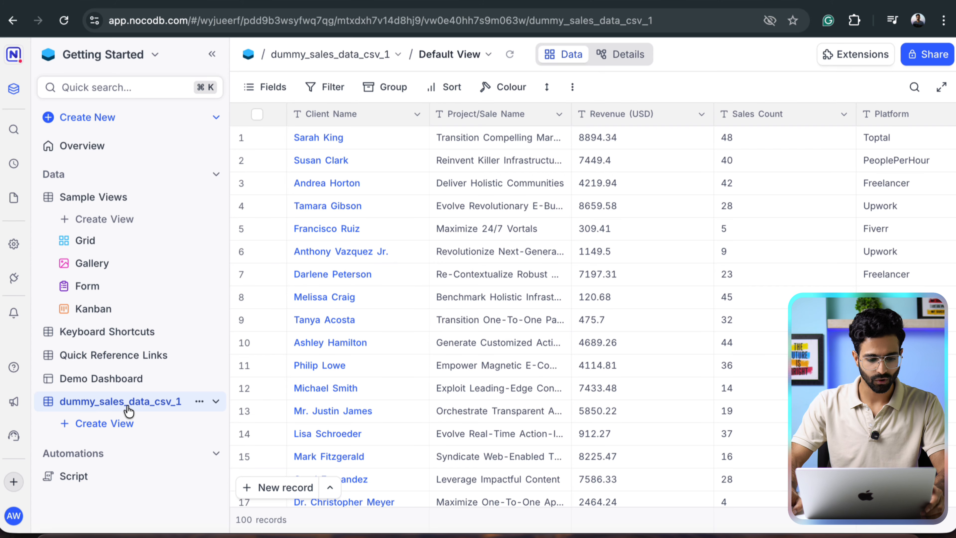
Look through the records of the imported sales data table.
scroll(394, 290, "down", 20)
scroll(394, 290, "up", 16)
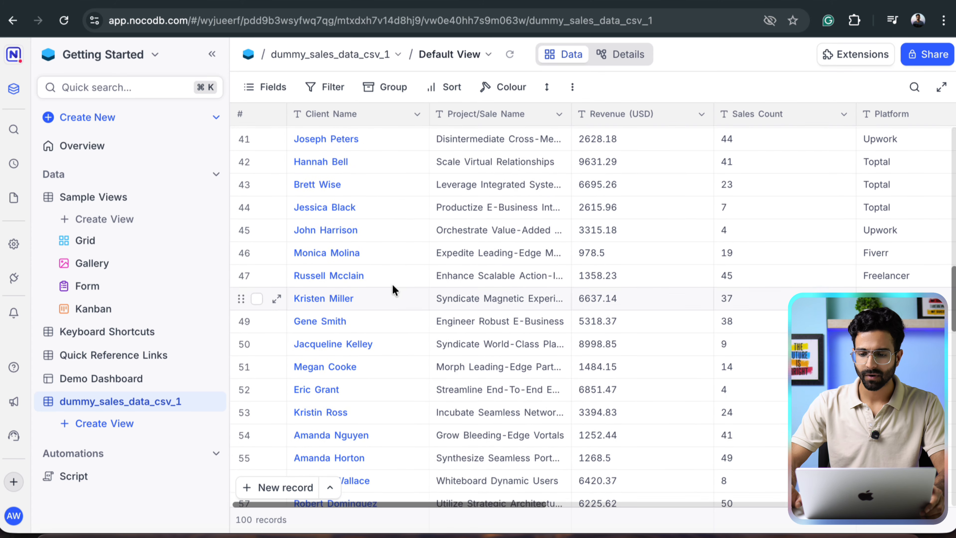
scroll(393, 290, "up", 10)
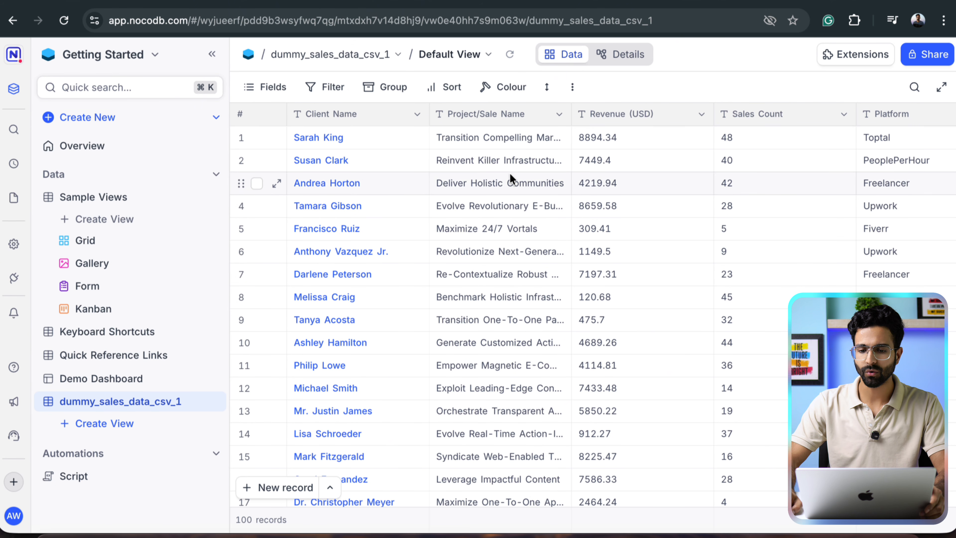
Review the imported table's details: its fields, relations, API snippets and webhooks.
left_click(617, 54)
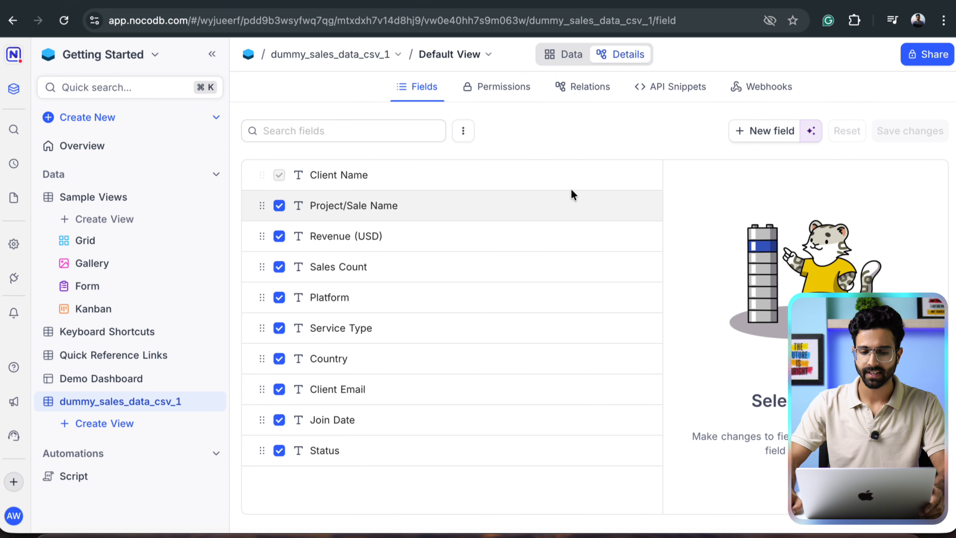
left_click(583, 86)
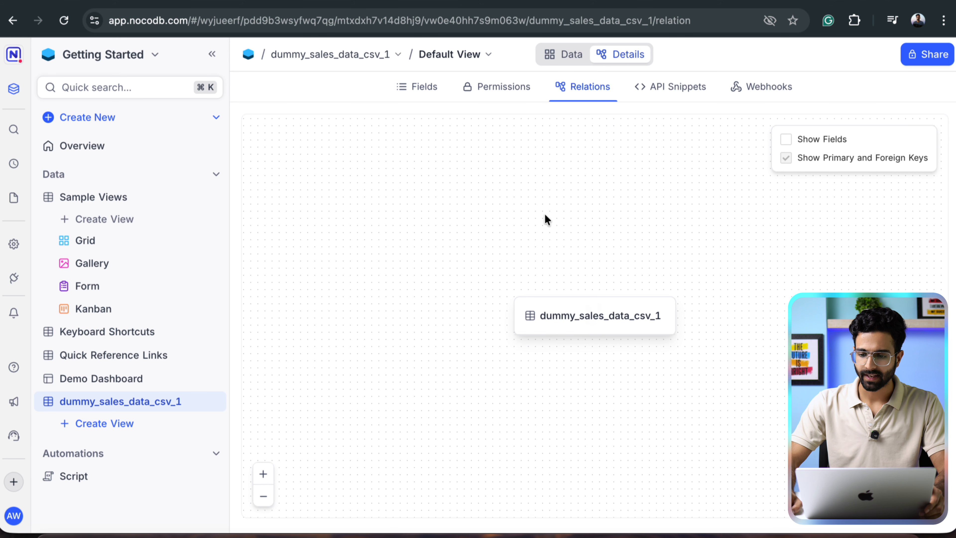
left_click(673, 89)
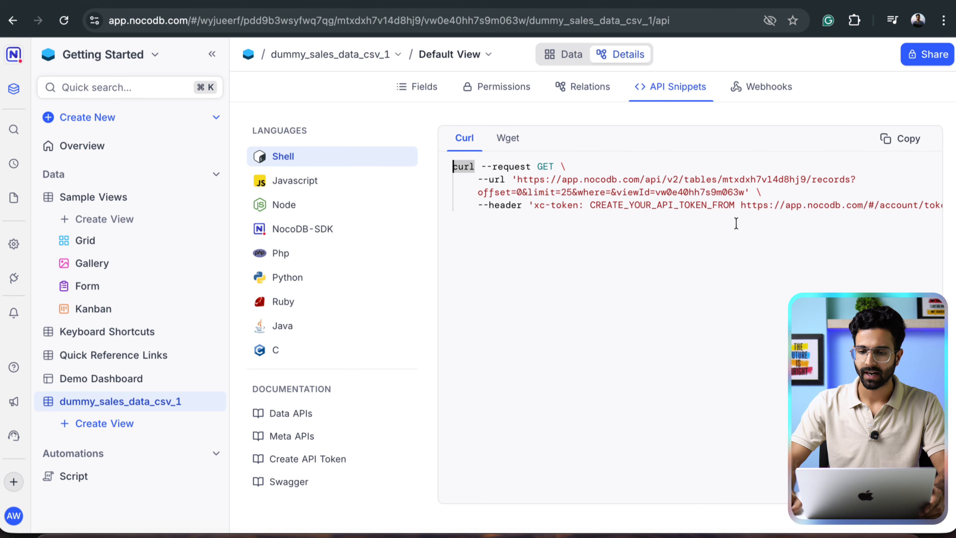
left_click(778, 83)
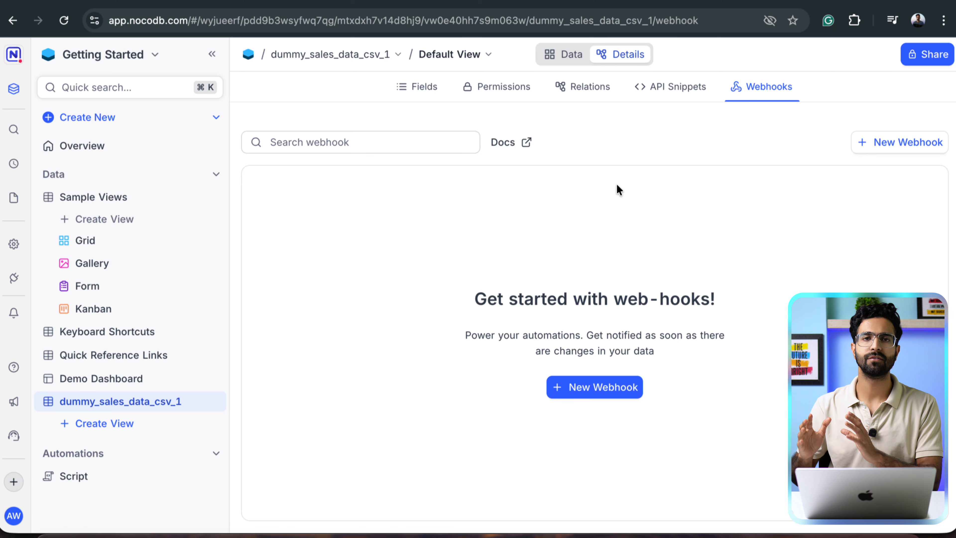
left_click(658, 88)
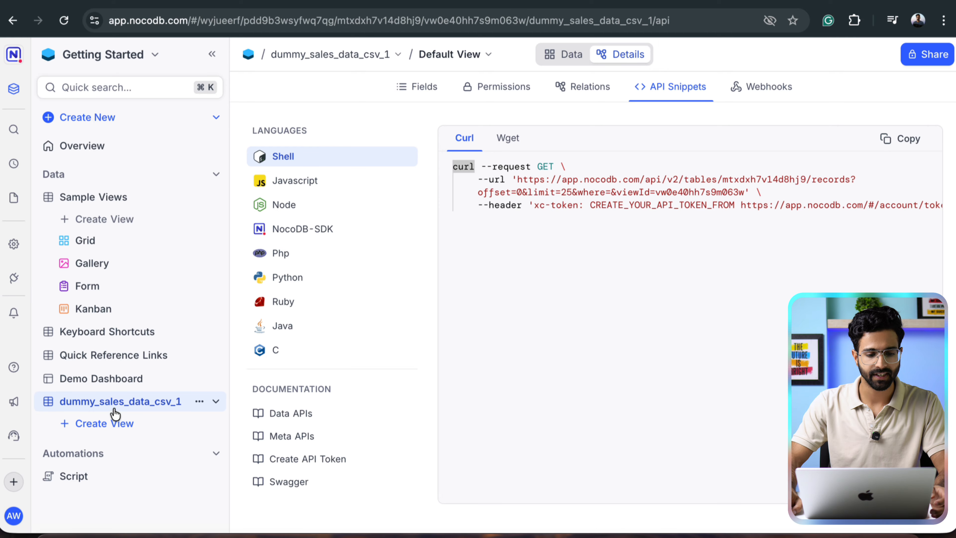
Create a new dashboard named Sales Dashboard.
left_click(114, 117)
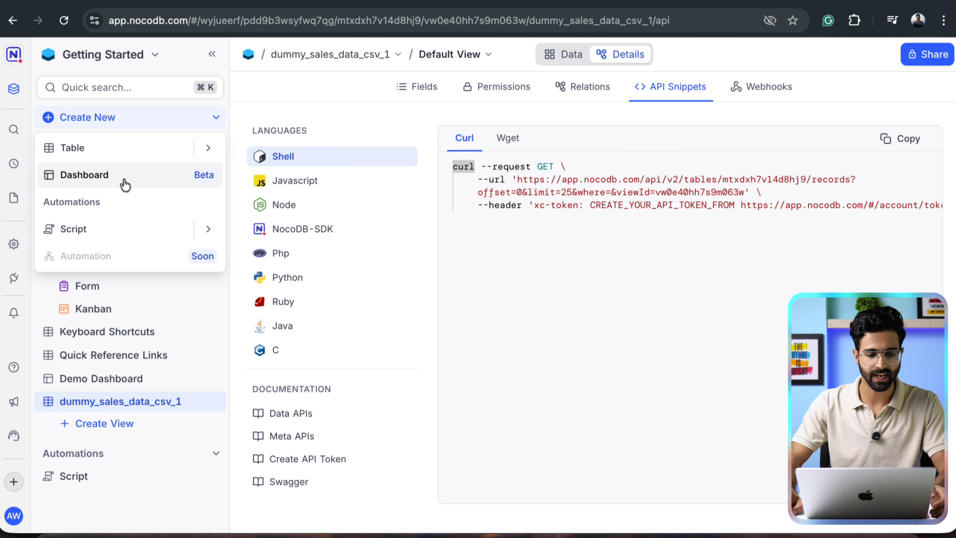
left_click(126, 185)
key("Left")
type("Sales")
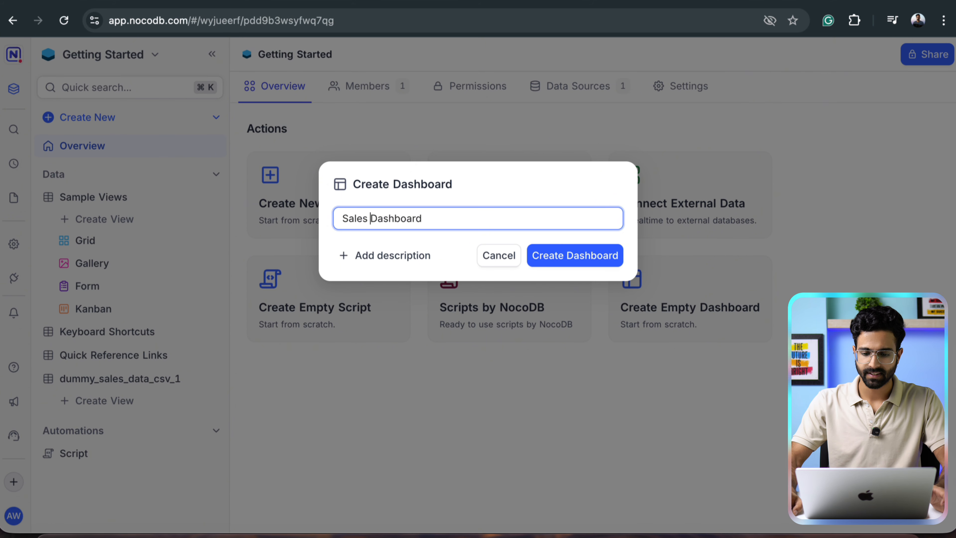
left_click(616, 258)
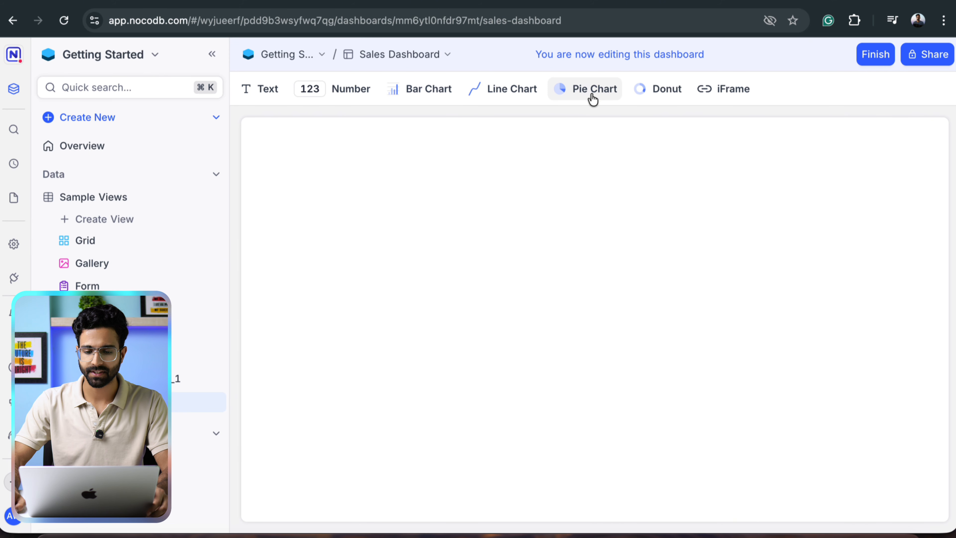
Add a pie chart to the dashboard and set its source table to dummy_sales_data_csv_1.
left_click_drag(570, 283, 573, 290)
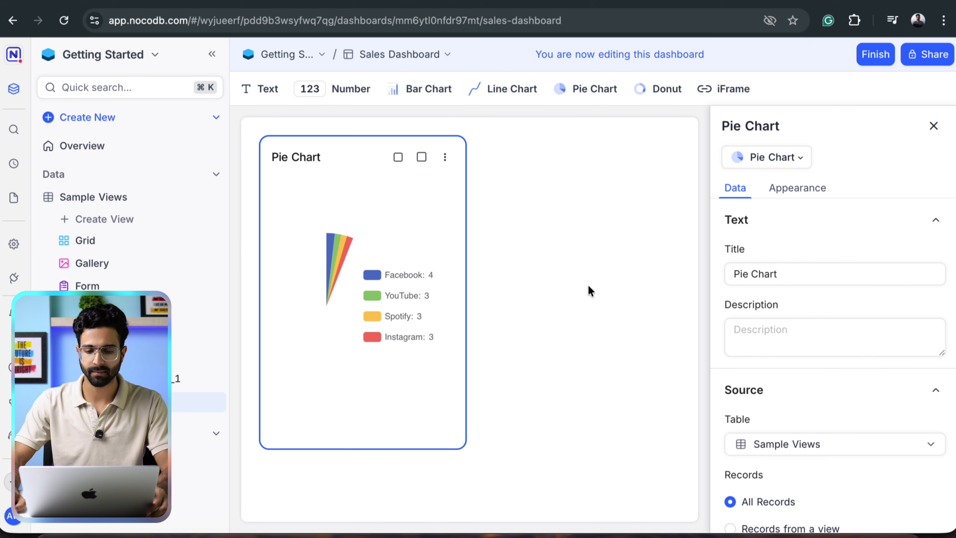
scroll(822, 252, "down", 8)
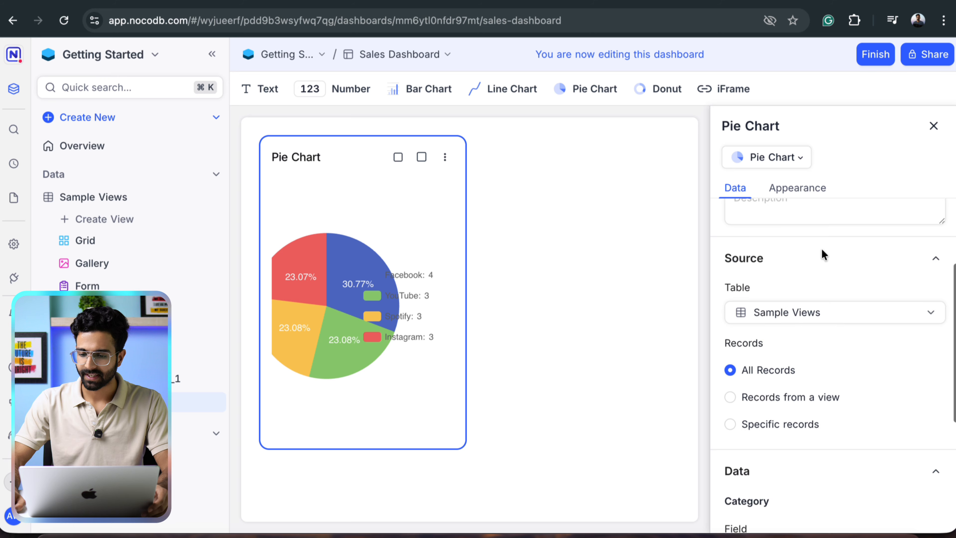
scroll(806, 277, "up", 5)
scroll(805, 307, "down", 2)
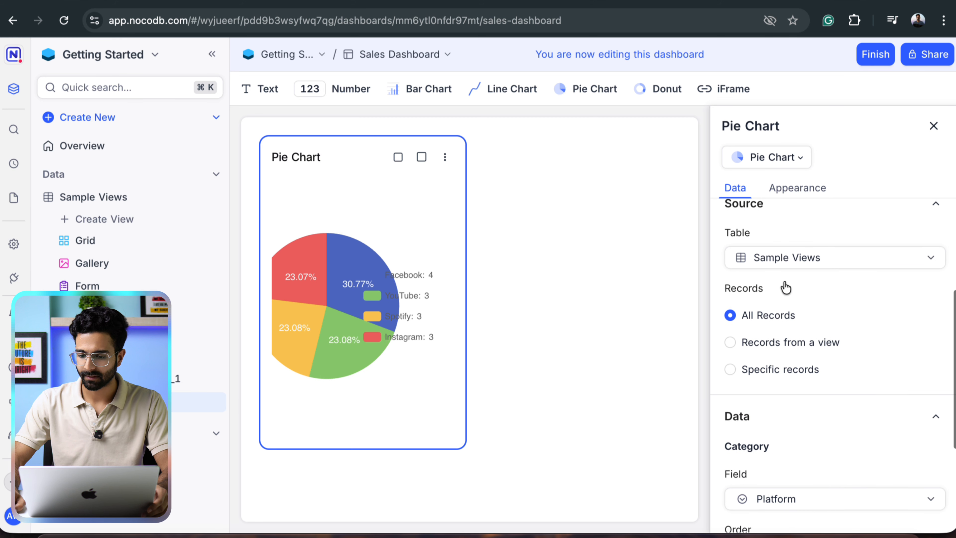
left_click(784, 260)
left_click(788, 368)
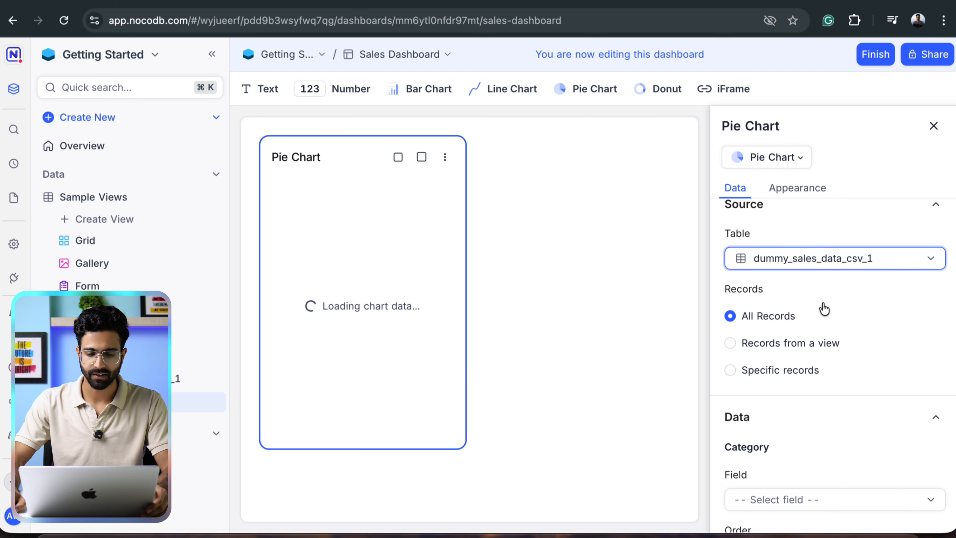
scroll(773, 309, "up", 5)
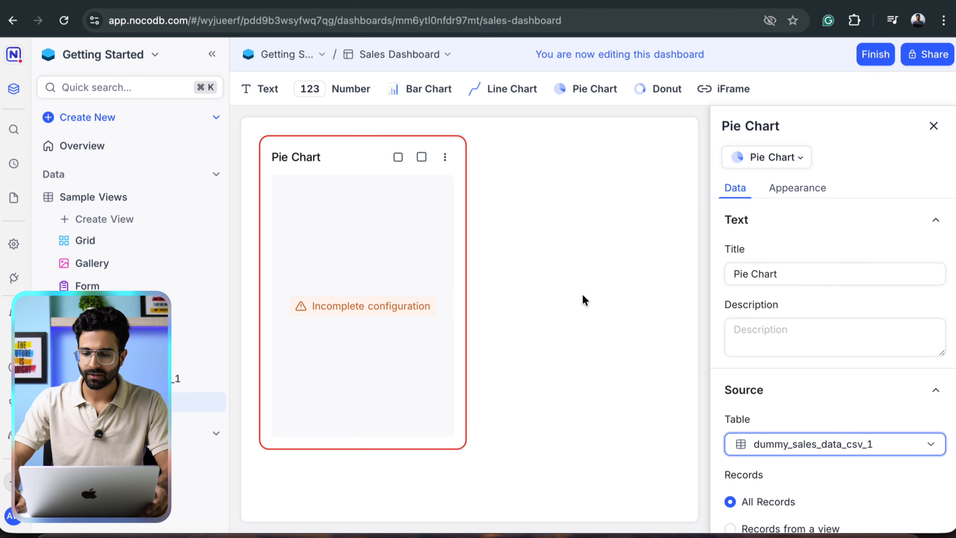
Add a bar chart beside the pie chart and set its source table to dummy_sales_data_csv_1.
left_click(448, 94)
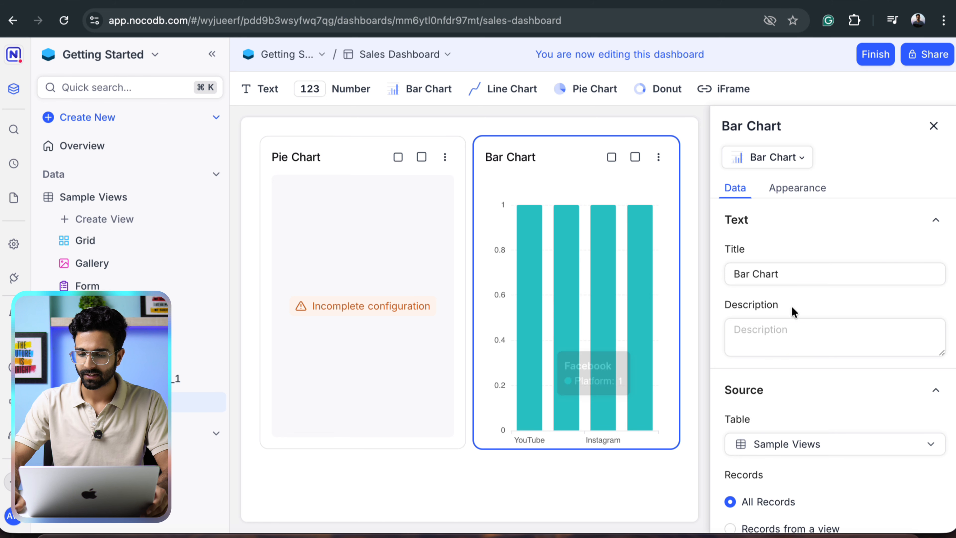
scroll(798, 312, "down", 6)
scroll(804, 312, "up", 3)
left_click(798, 265)
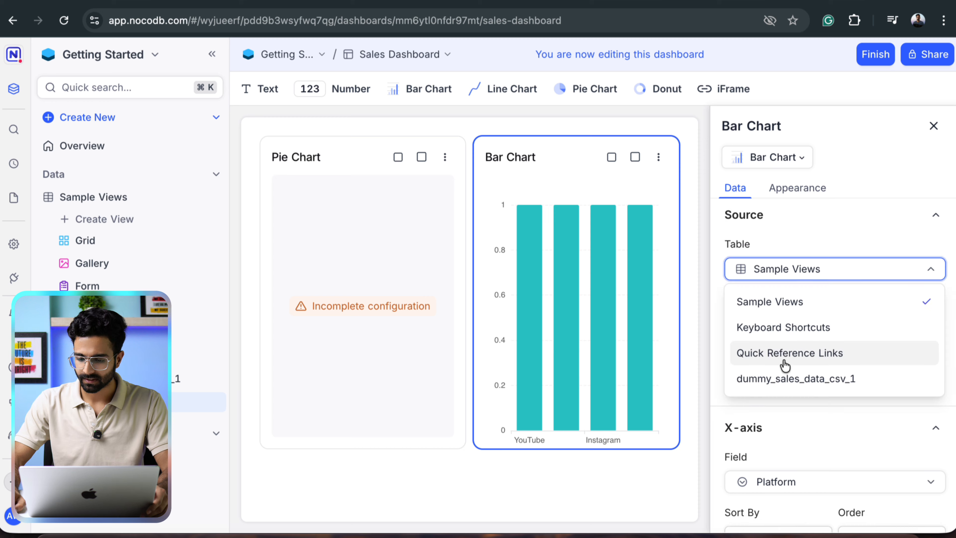
left_click(783, 378)
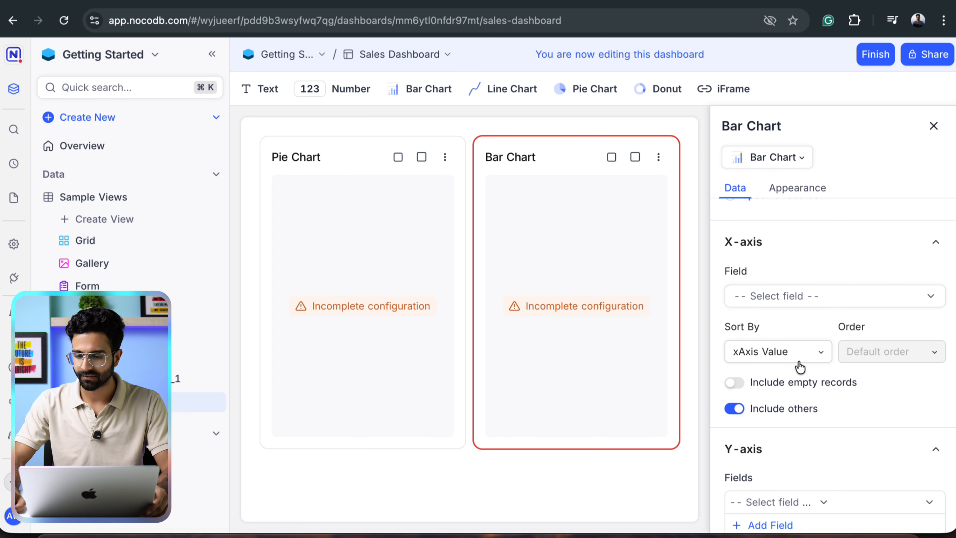
Set the bar chart's X-axis field to Revenue (USD).
left_click(802, 297)
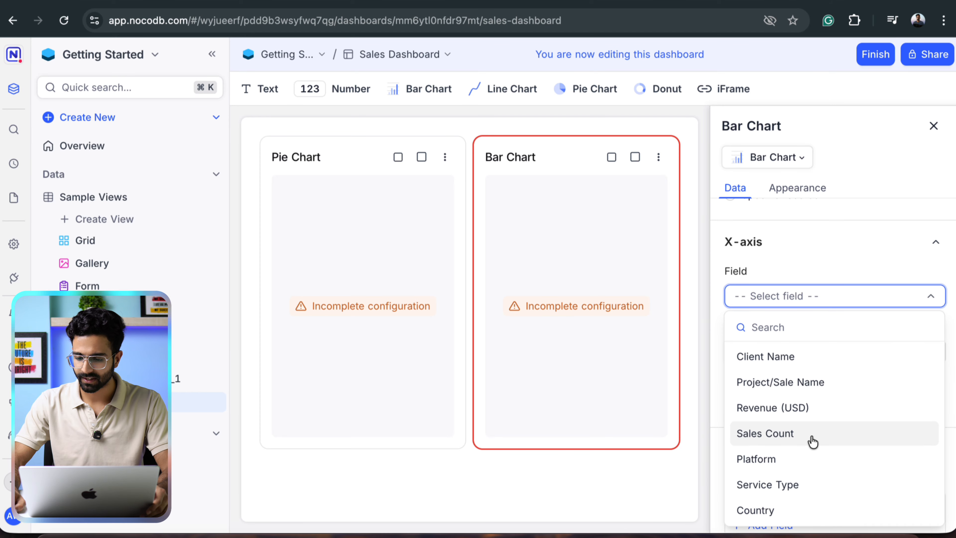
scroll(812, 439, "down", 1)
left_click(785, 381)
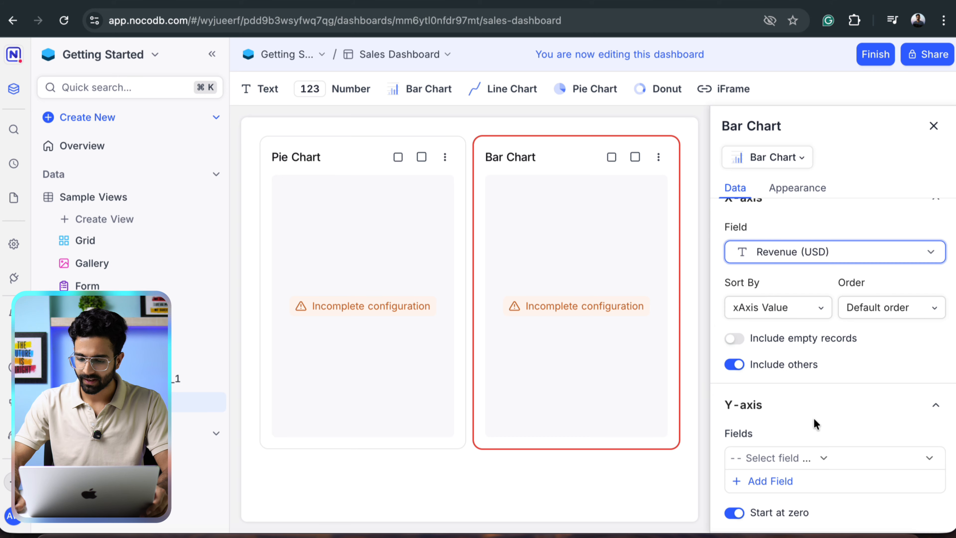
Set the bar chart's Y-axis field to Platform, aggregated by Count.
left_click(798, 458)
left_click(775, 381)
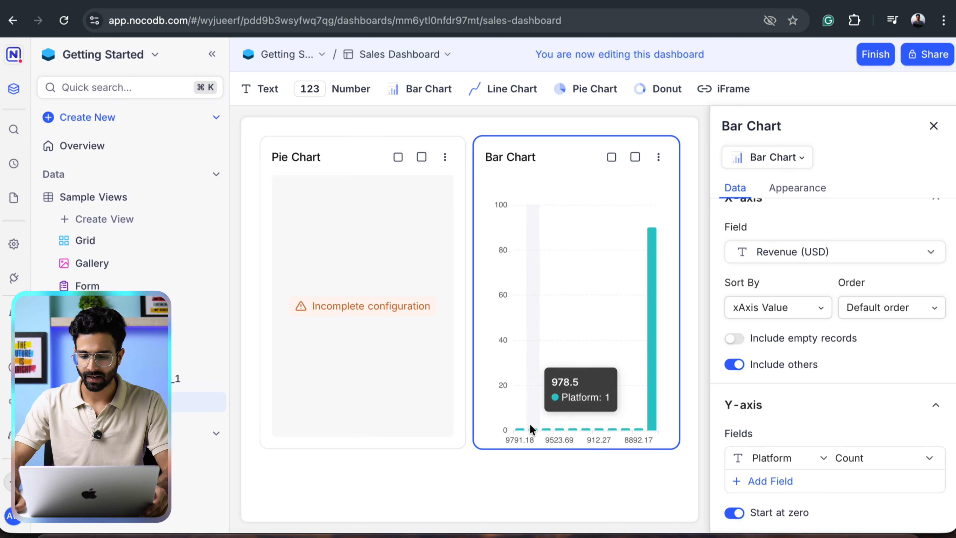
scroll(807, 343, "up", 5)
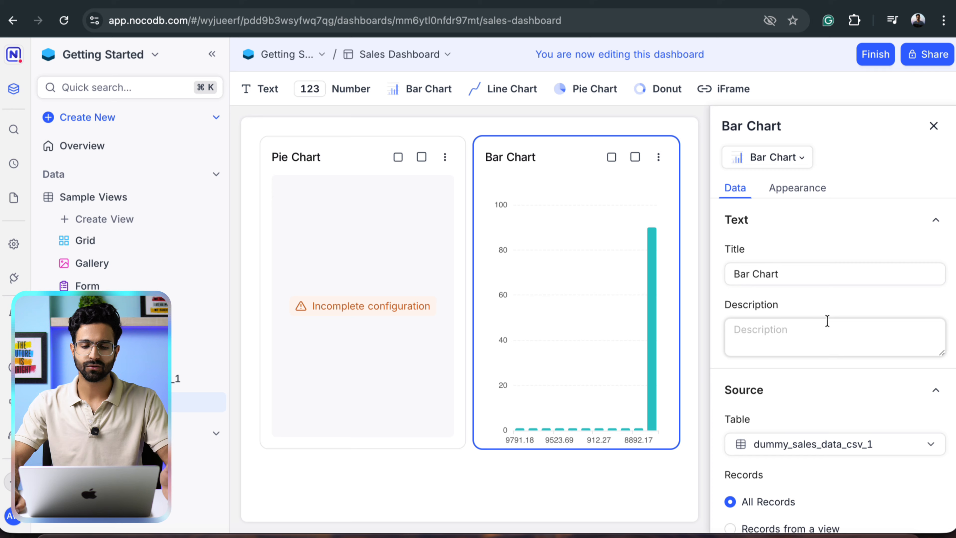
Delete the pie chart and add a number widget with dummy_sales_data_csv_1 as its source table.
left_click(445, 157)
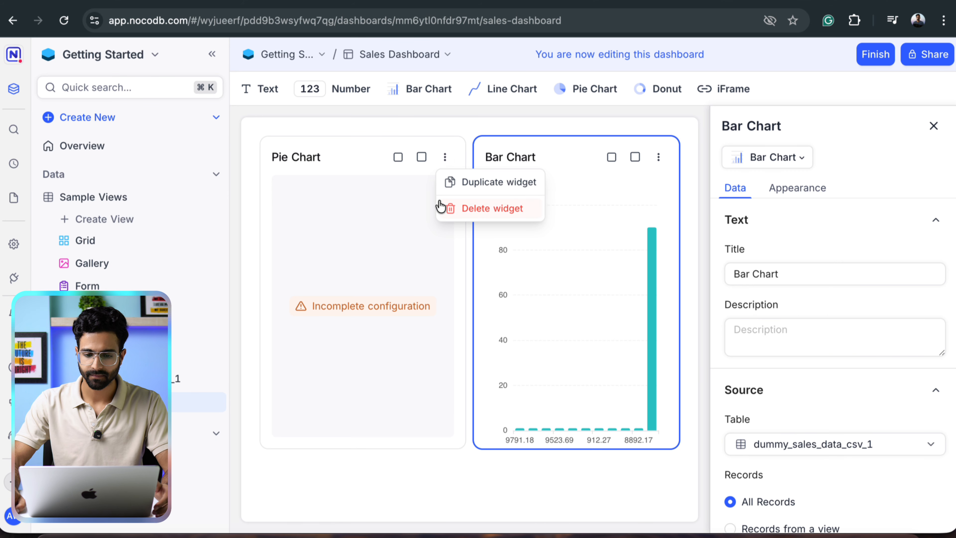
left_click(487, 207)
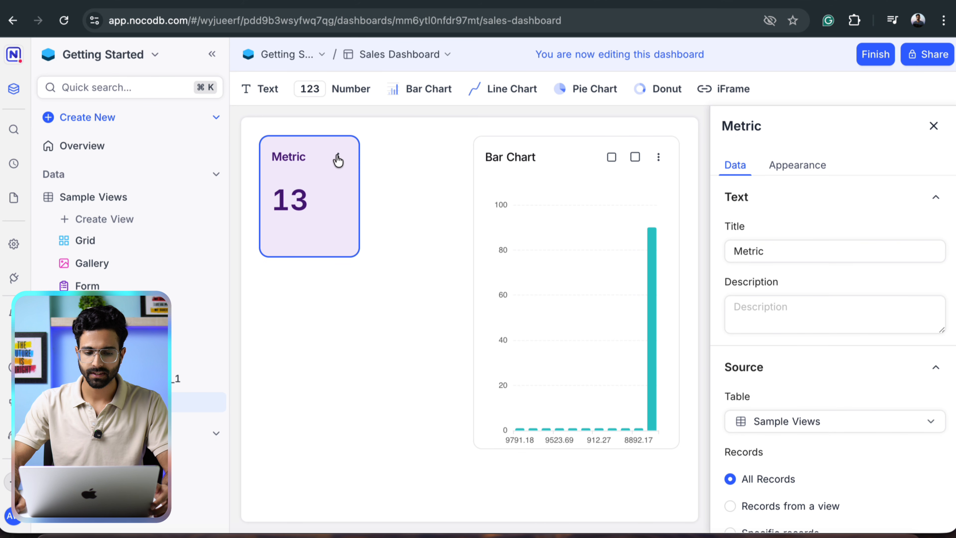
scroll(813, 325, "down", 3)
left_click(813, 318)
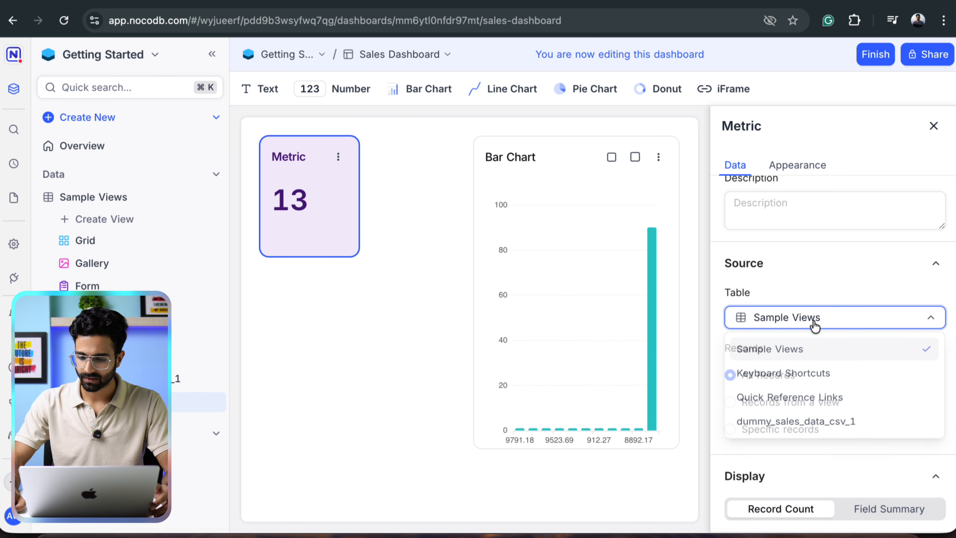
left_click(807, 427)
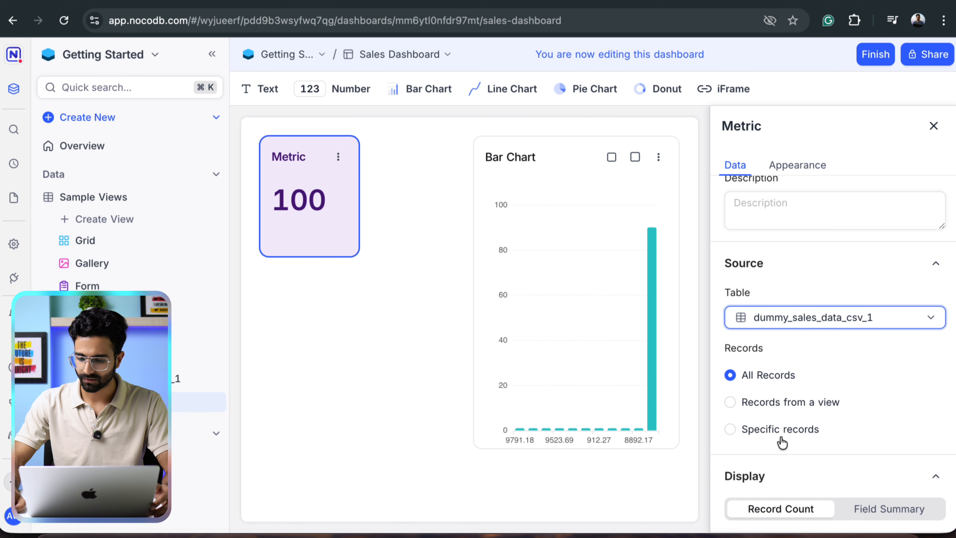
Set the metric widget to display a field summary of Revenue (USD) with the Count type.
left_click(878, 509)
scroll(814, 506, "down", 2)
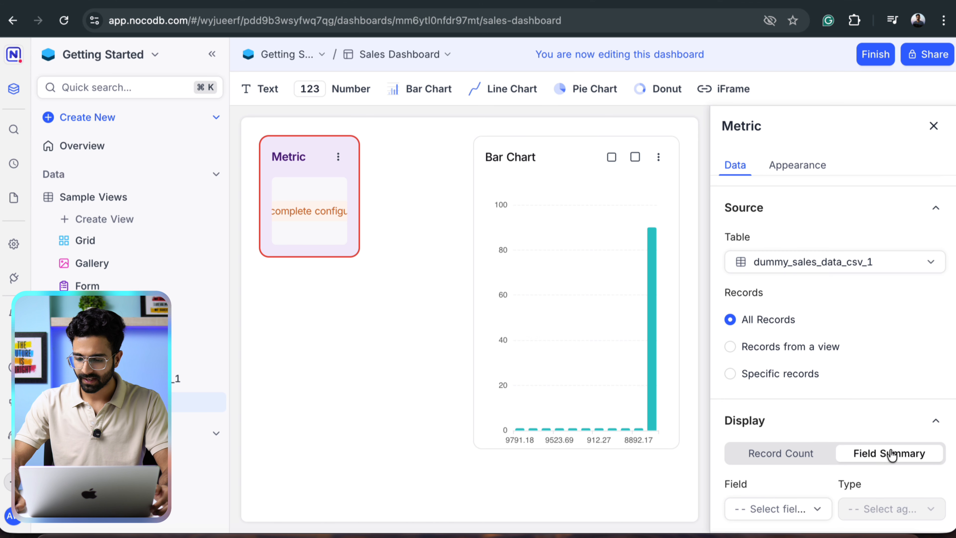
left_click(764, 507)
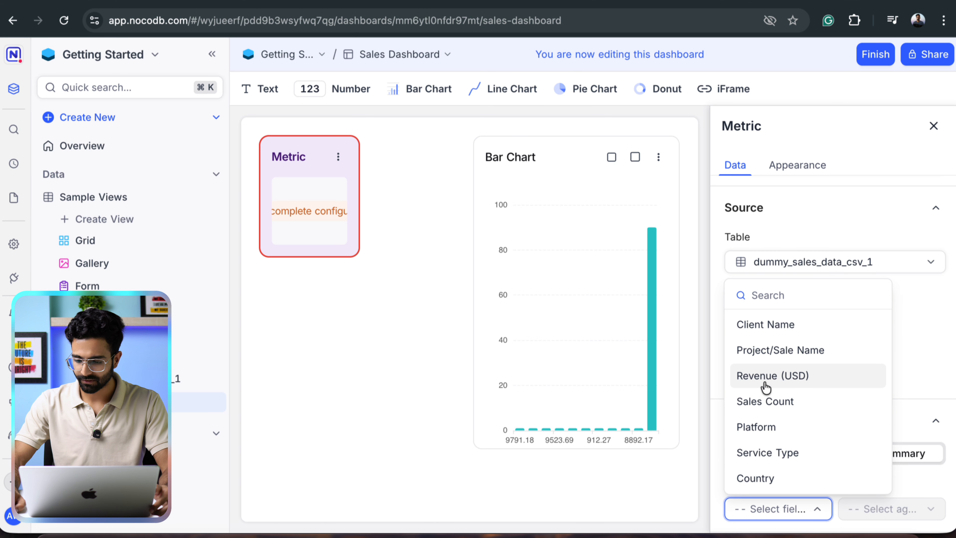
left_click(767, 386)
left_click(868, 519)
left_click(826, 327)
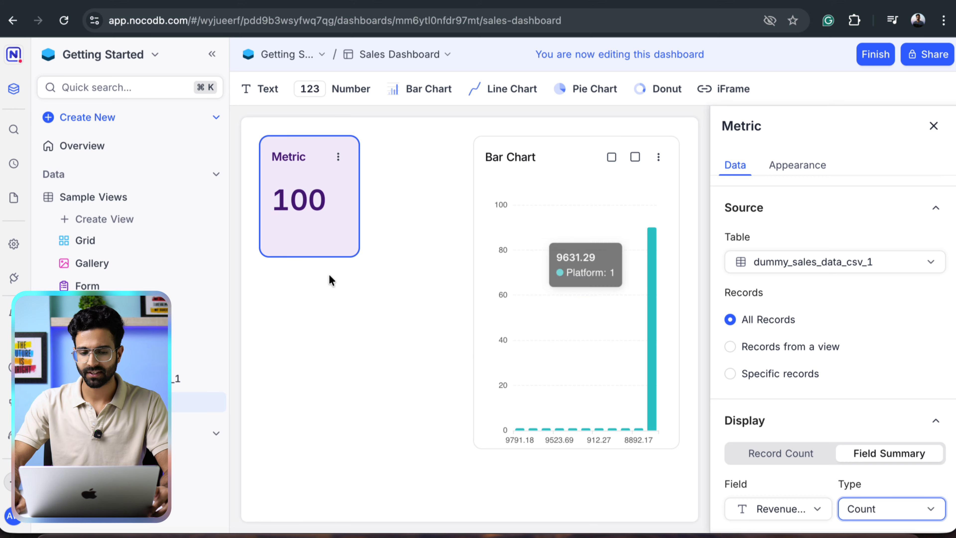
scroll(843, 442, "up", 4)
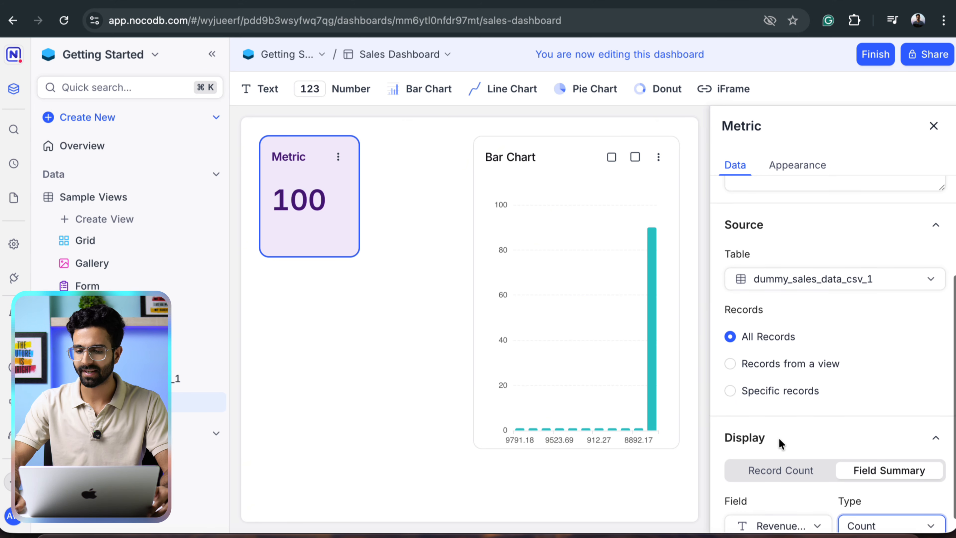
scroll(836, 406, "up", 1)
left_click(799, 167)
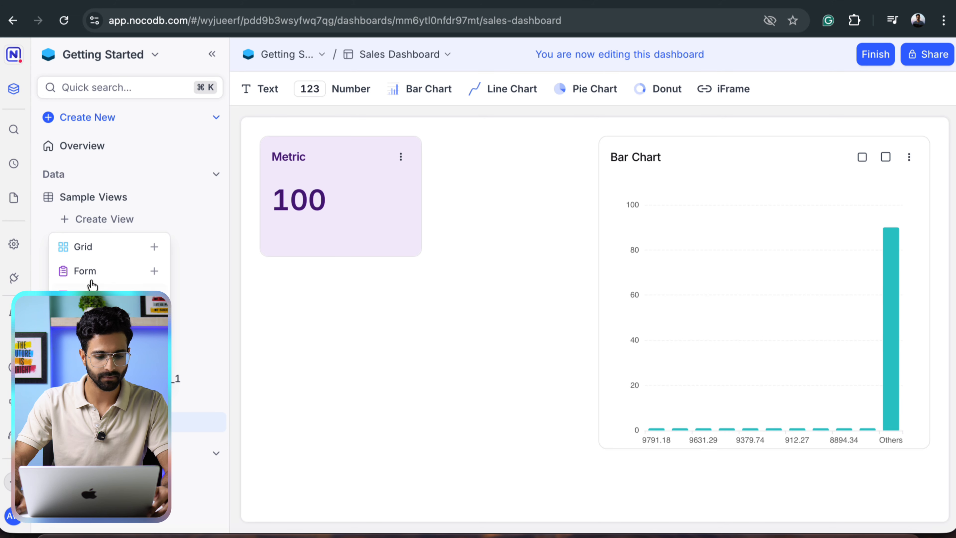
Create a grid view named Grid for the dummy_sales_data_csv_1 table and stay in dashboard editing.
left_click(85, 248)
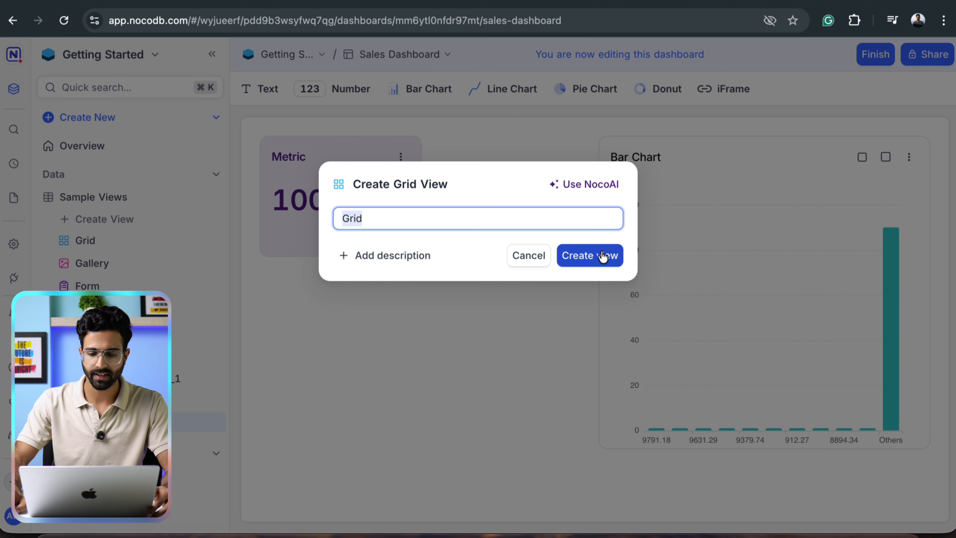
left_click(603, 256)
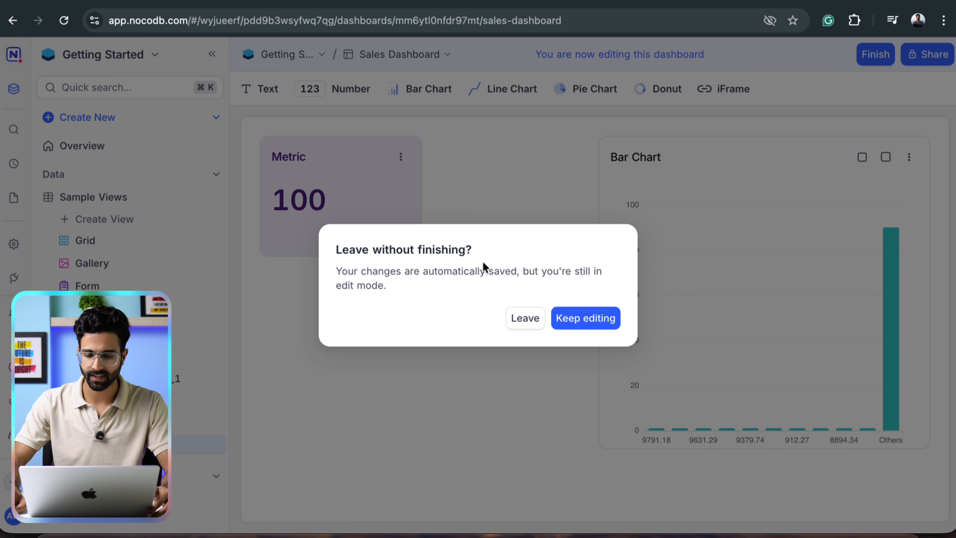
left_click(610, 320)
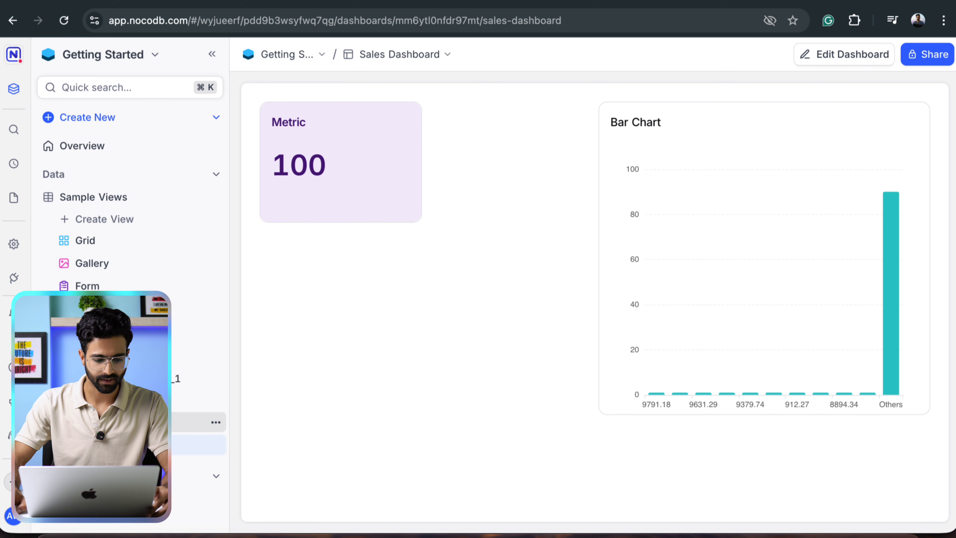
Open the Grid view of dummy_sales_data_csv_1 and look through all its columns.
left_click(195, 422)
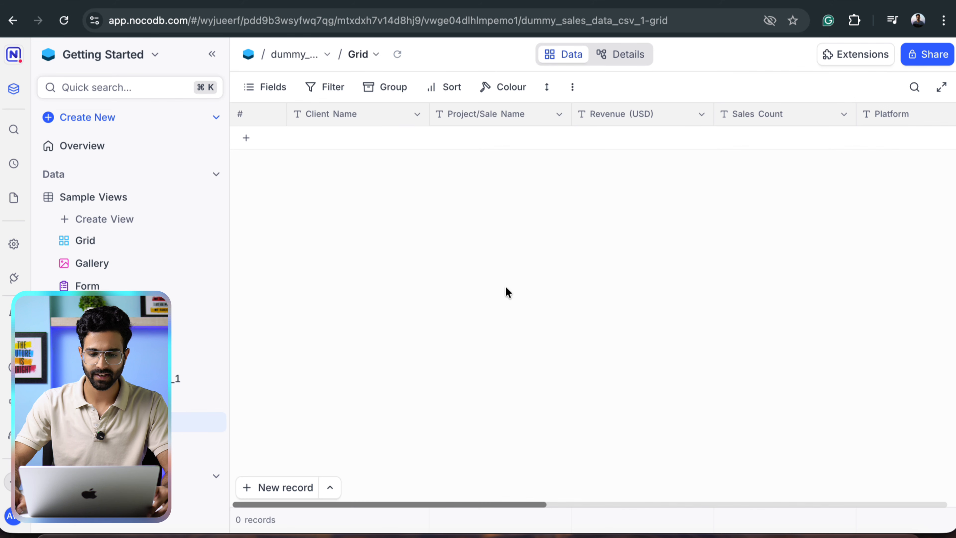
scroll(561, 270, "right", 6)
scroll(561, 270, "right", 3)
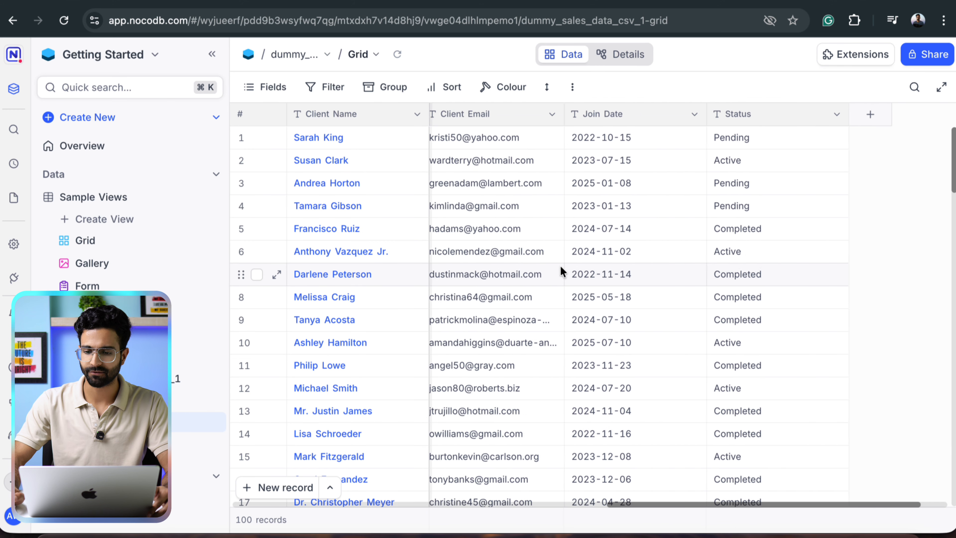
scroll(561, 271, "left", 10)
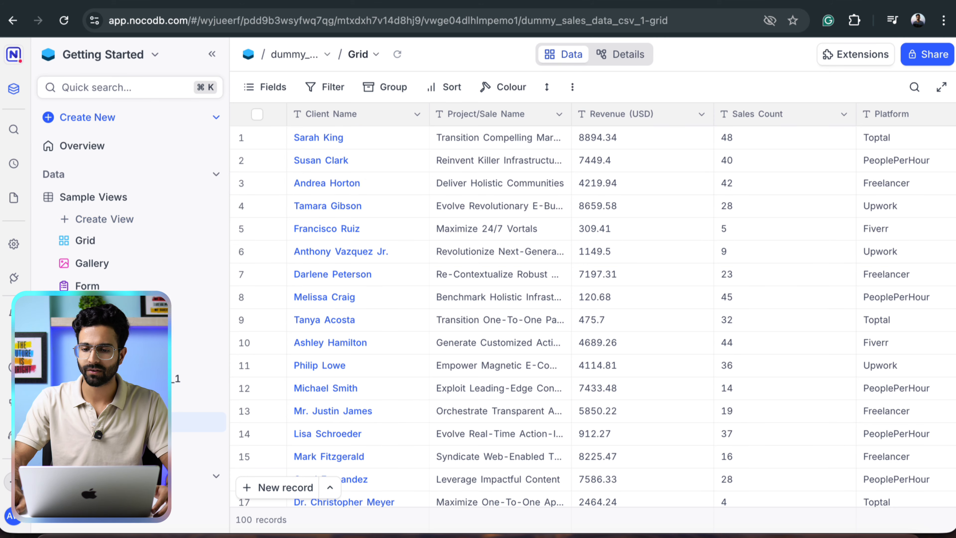
Switch to the NocoDB AI Agent workflow in n8n and delete its Get many rows node.
left_click(731, 0)
left_click_drag(166, 132, 805, 454)
left_click_drag(403, 218, 458, 218)
left_click(485, 149)
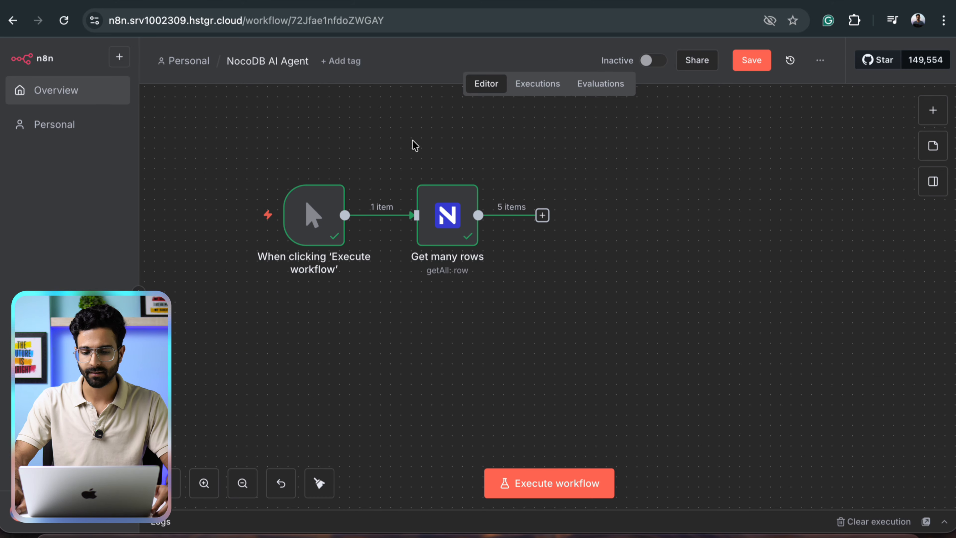
left_click_drag(414, 145, 647, 337)
key("Delete")
left_click_drag(225, 128, 564, 393)
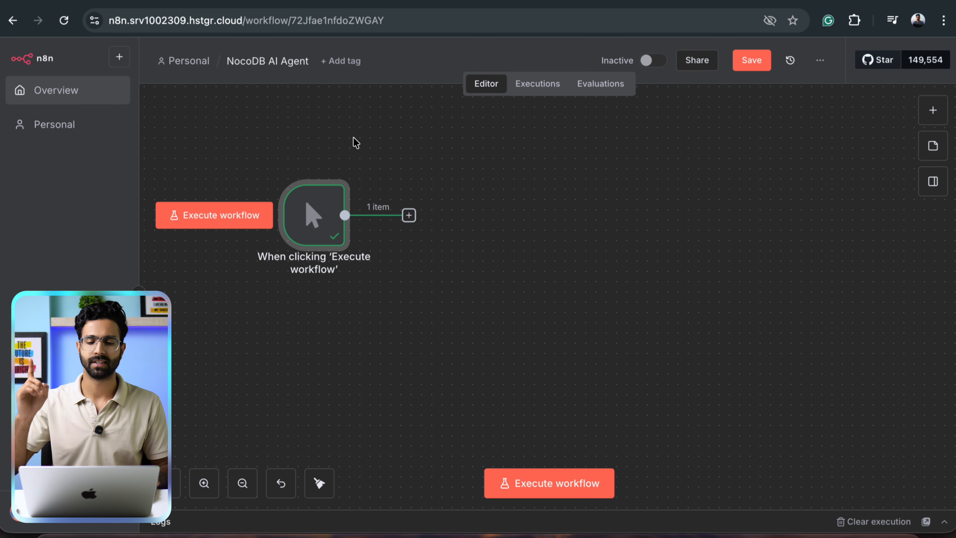
Add a NocoDB node with the Get many rows action after the manual trigger.
left_click(933, 112)
type("noc")
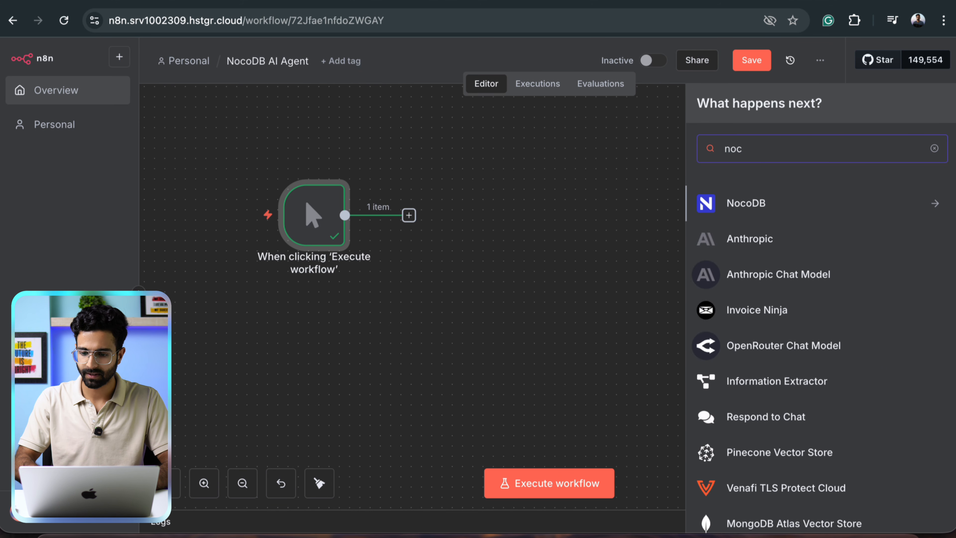
left_click(758, 211)
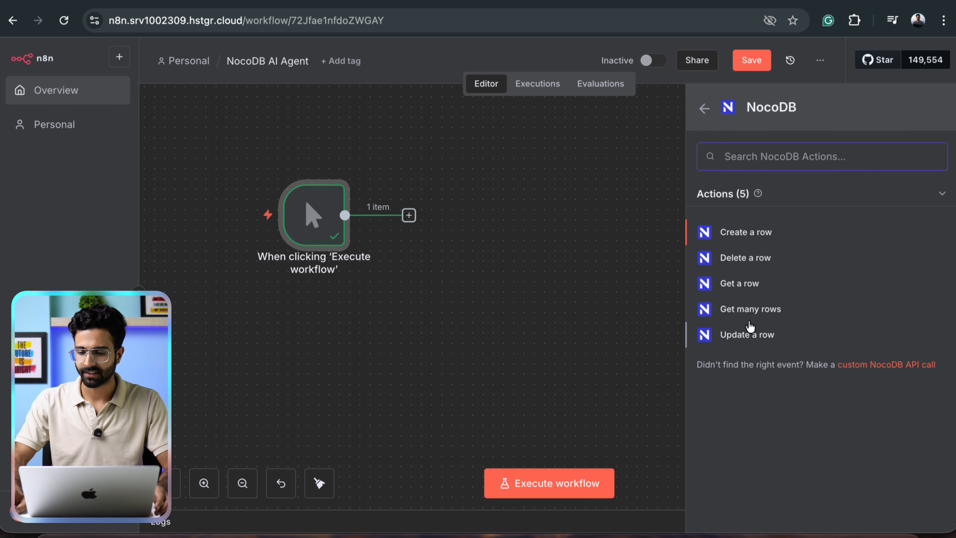
left_click(737, 304)
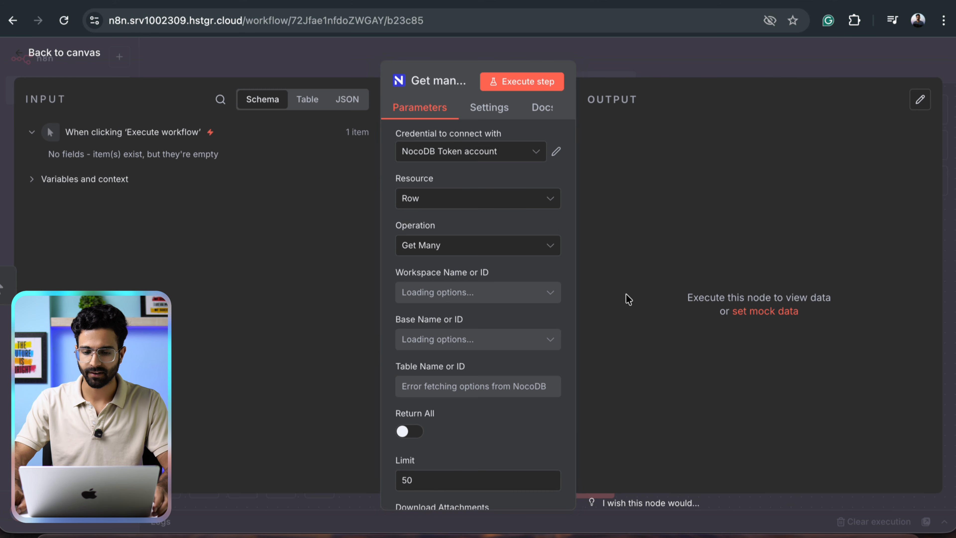
Open a new NocoDB API token credential for the node and review its fields.
left_click(483, 156)
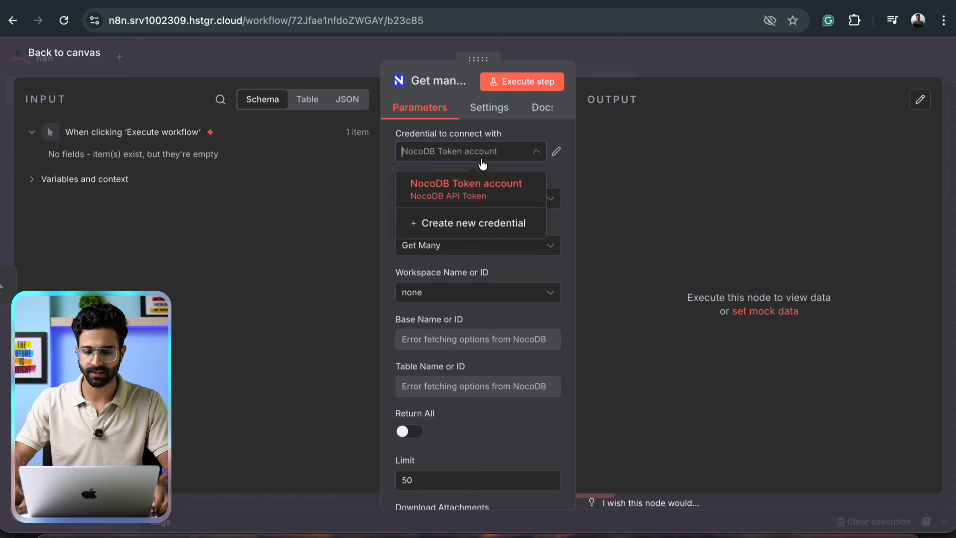
left_click(476, 230)
scroll(287, 309, "down", 2)
scroll(286, 308, "down", 1)
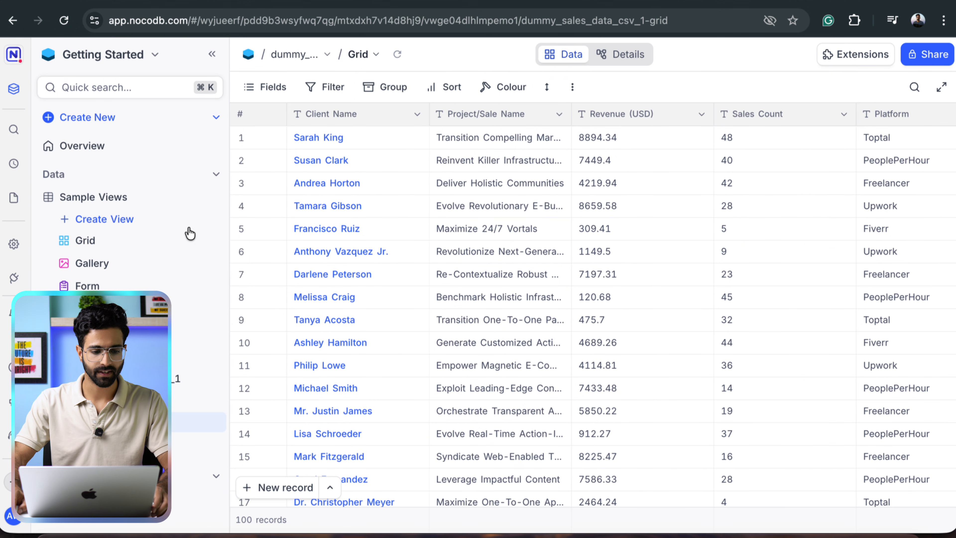
Switch to NocoDB and show the API snippets of the dummy_sales_data_csv_1 table to find the API token documentation.
left_click(181, 378)
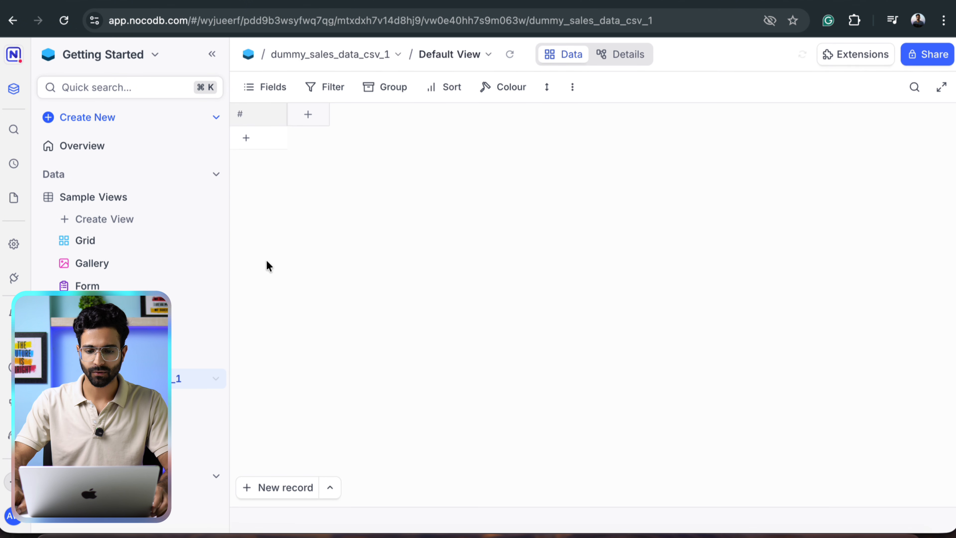
left_click(643, 54)
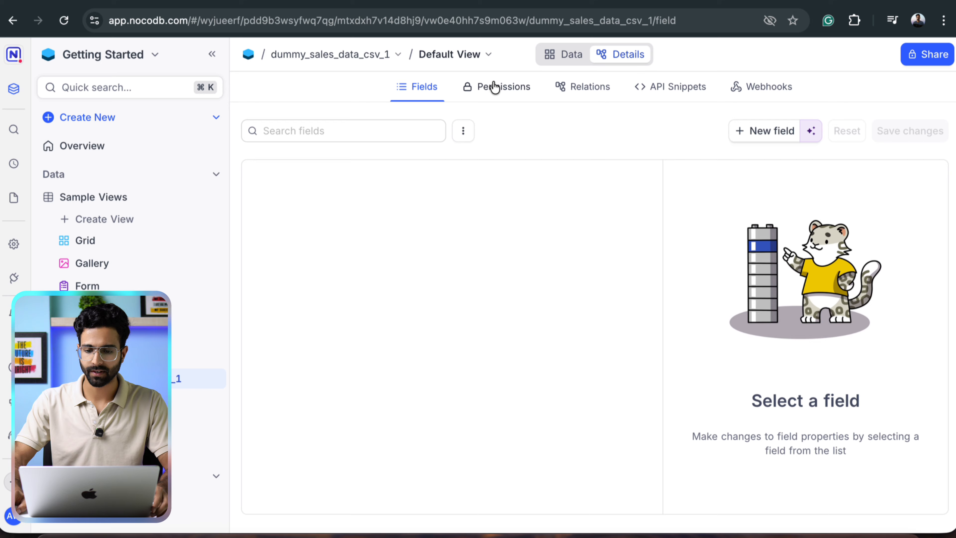
left_click(674, 88)
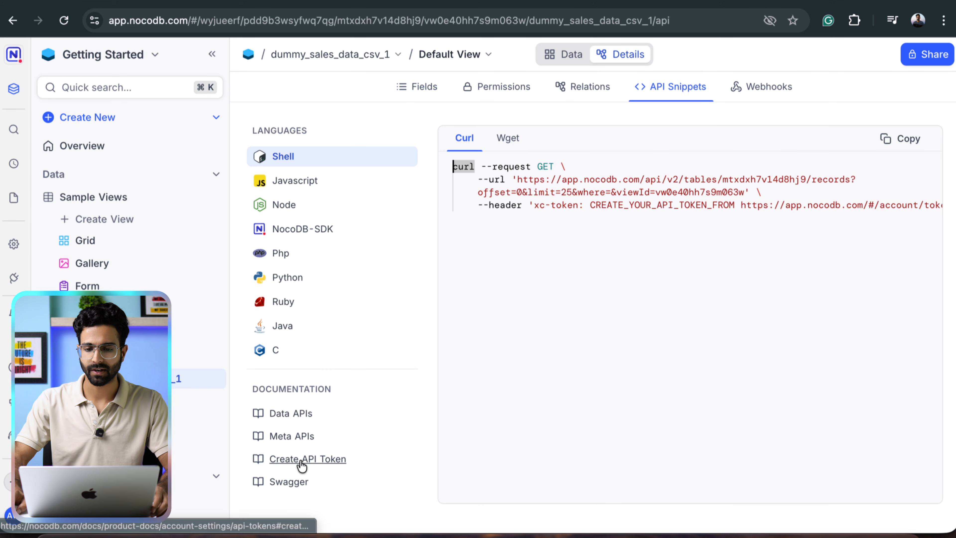
Return to n8n, check the host in the existing NocoDB Token account credential, and close the credential and node settings.
key("ctrl+shift+Tab")
left_click(334, 290)
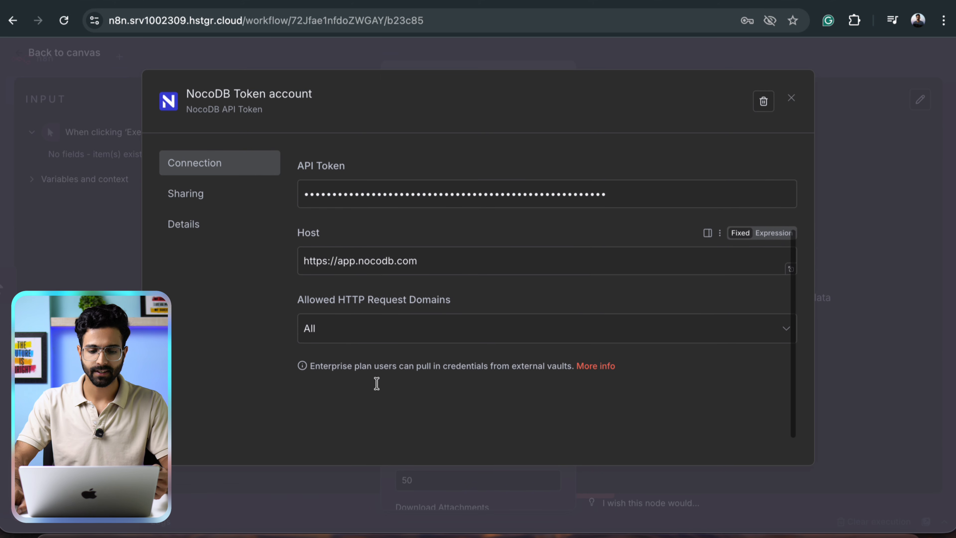
scroll(377, 383, "down", 1)
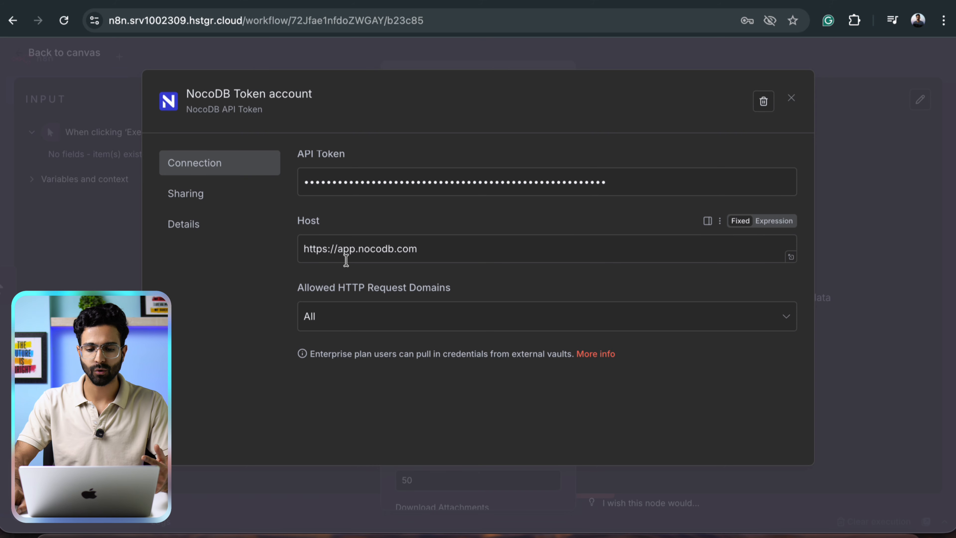
left_click_drag(450, 248, 224, 244)
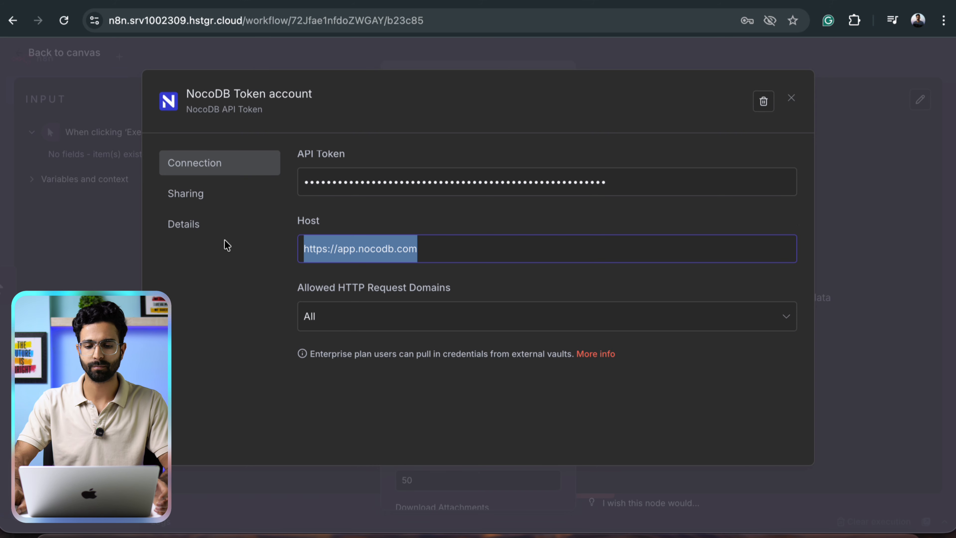
left_click(462, 226)
scroll(648, 326, "up", 5)
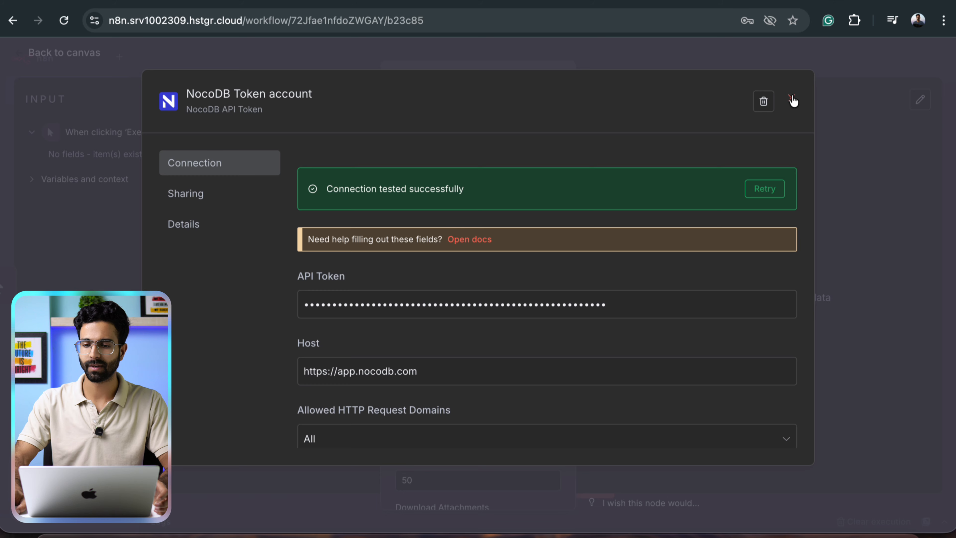
left_click(794, 101)
left_click(751, 67)
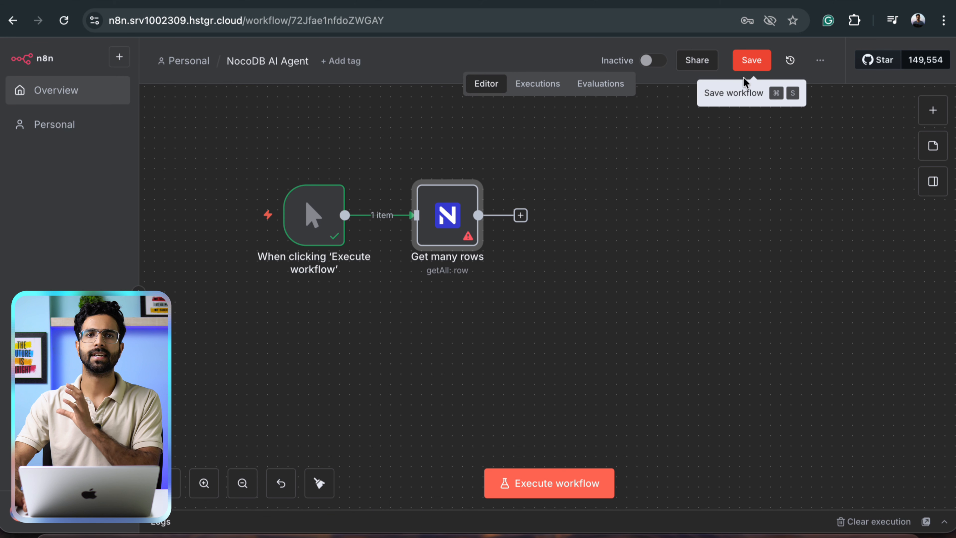
Set the Get many rows node to the available workspace, the Getting Started base and the dummy_sales_data_csv_1 table, and execute it.
left_click_drag(232, 134, 440, 140)
double_click(455, 218)
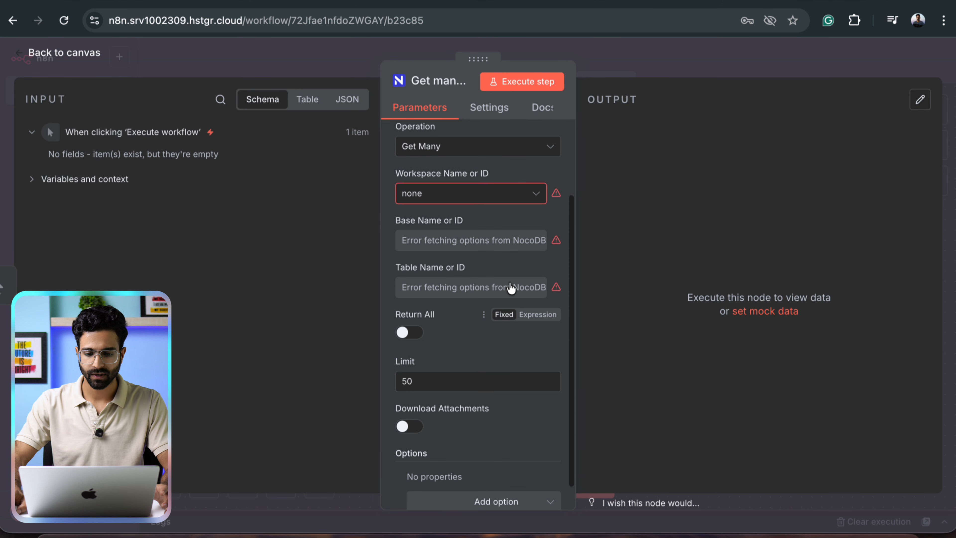
left_click(421, 197)
left_click(433, 230)
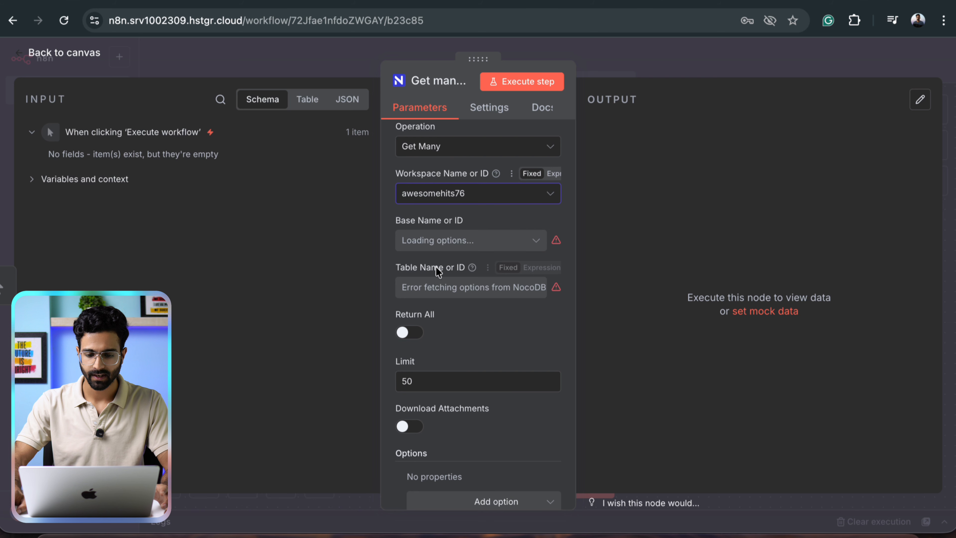
left_click(439, 241)
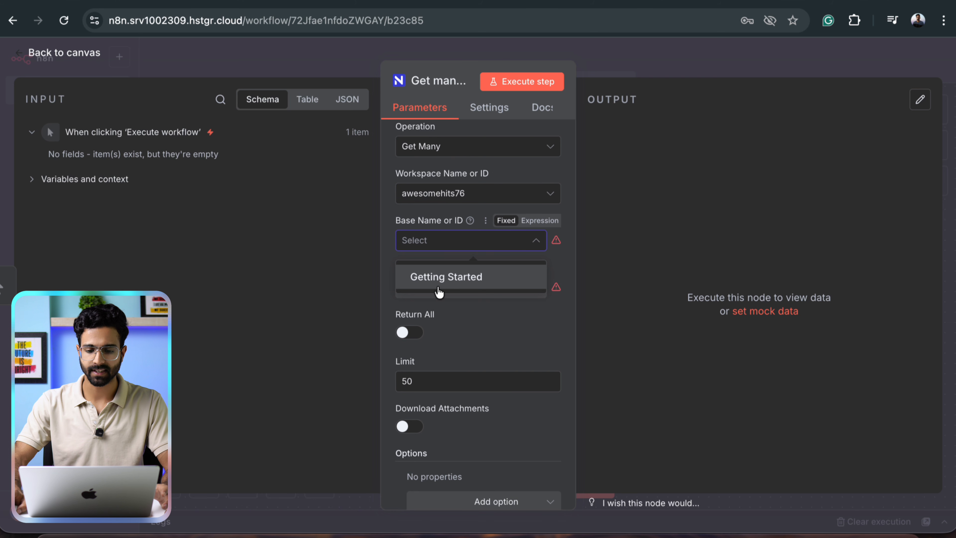
left_click(439, 279)
scroll(467, 339, "down", 1)
left_click(448, 265)
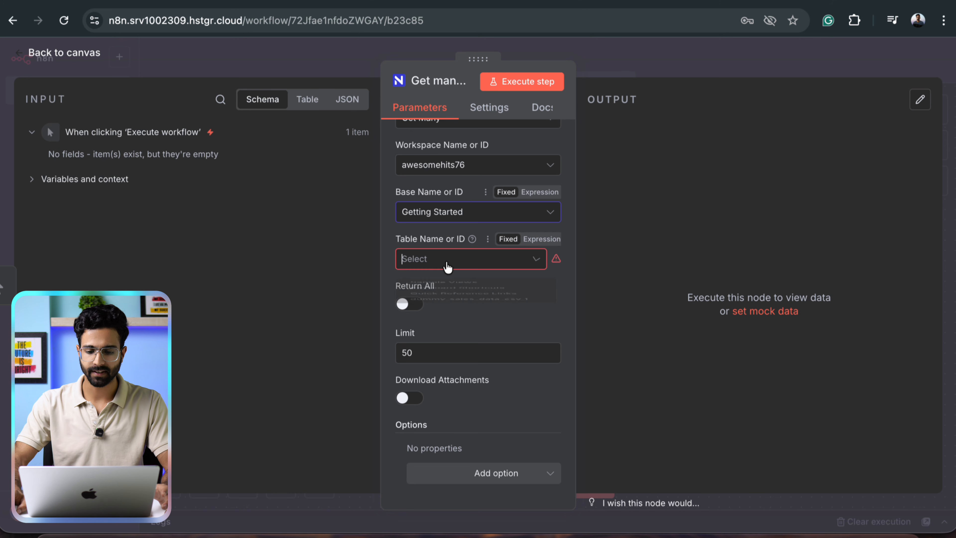
left_click(440, 368)
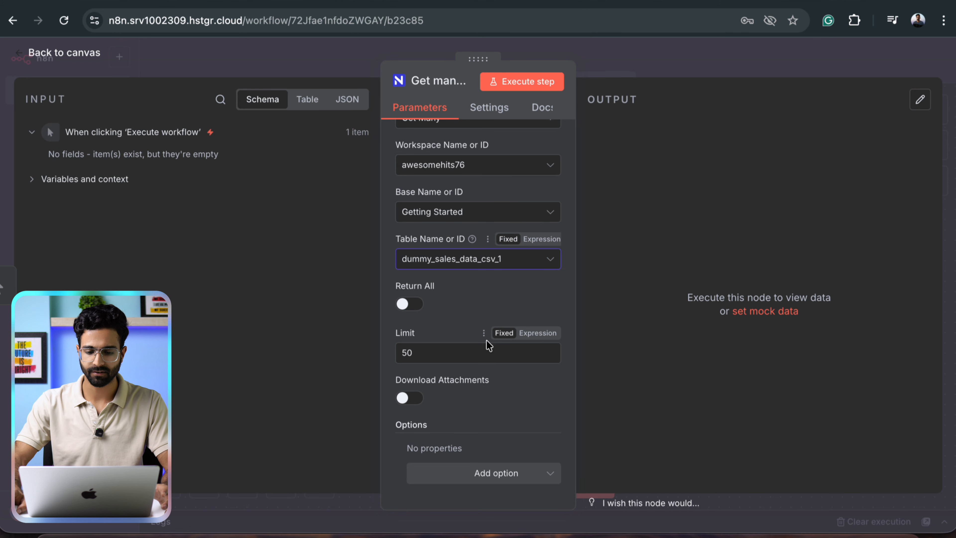
left_click(530, 84)
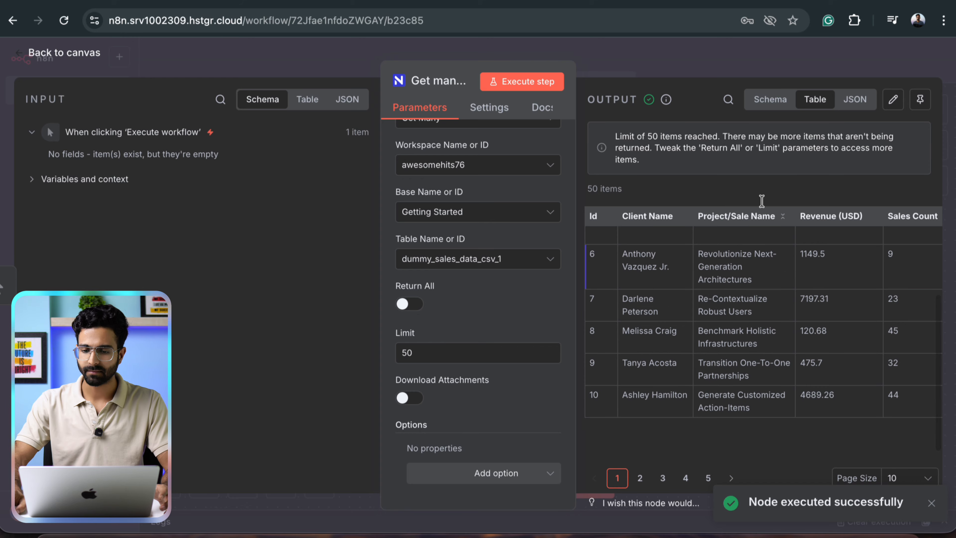
left_click(735, 64)
Delete the manual trigger and Get many rows nodes from the NocoDB AI Agent workflow.
left_click_drag(248, 131, 701, 381)
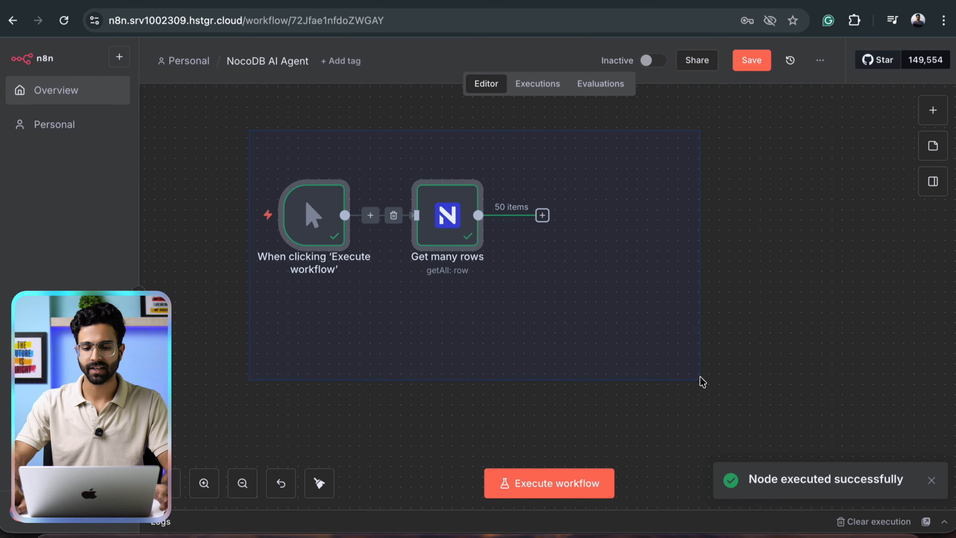
left_click_drag(434, 213, 439, 230)
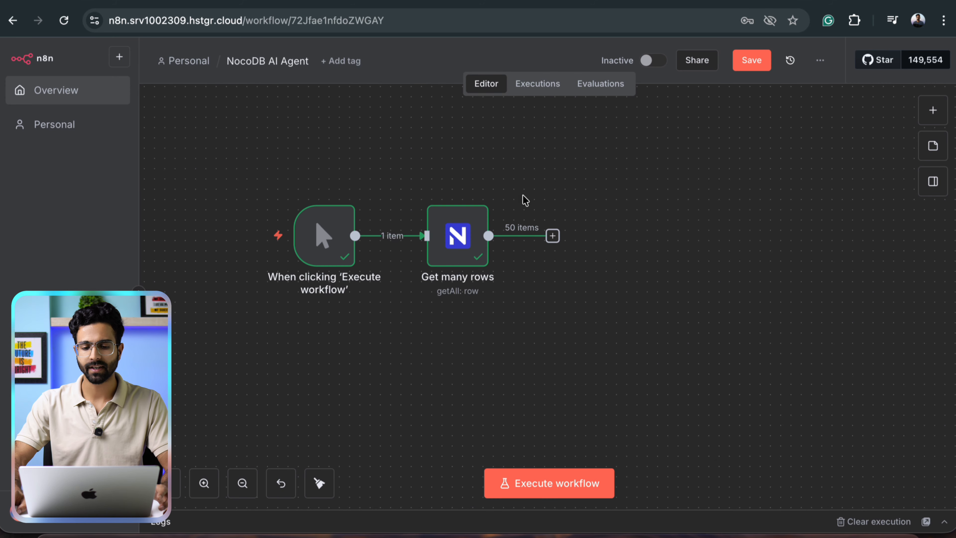
key("ctrl+a")
key("Delete")
Add a Webhook trigger as the workflow's first step and reposition it to leave room for following nodes.
left_click(554, 298)
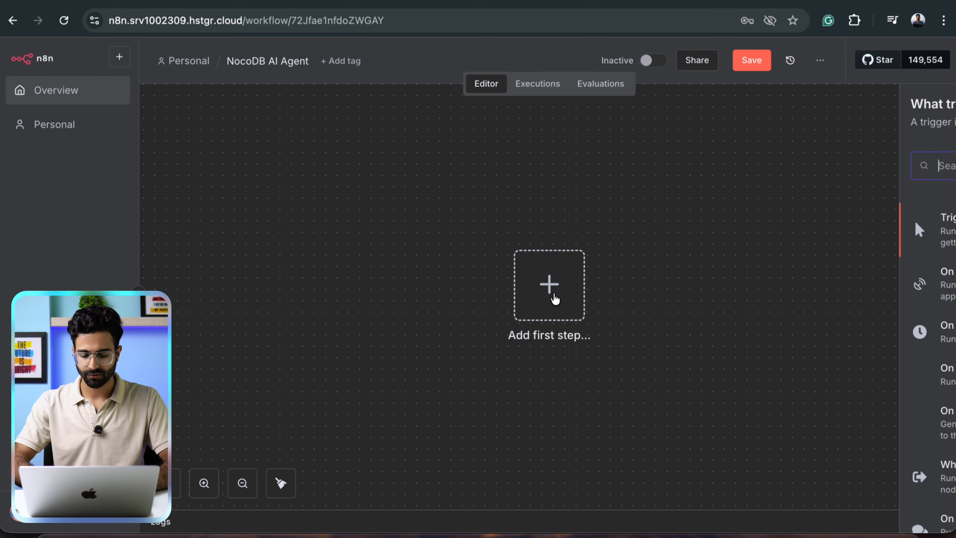
type("web")
key("Return")
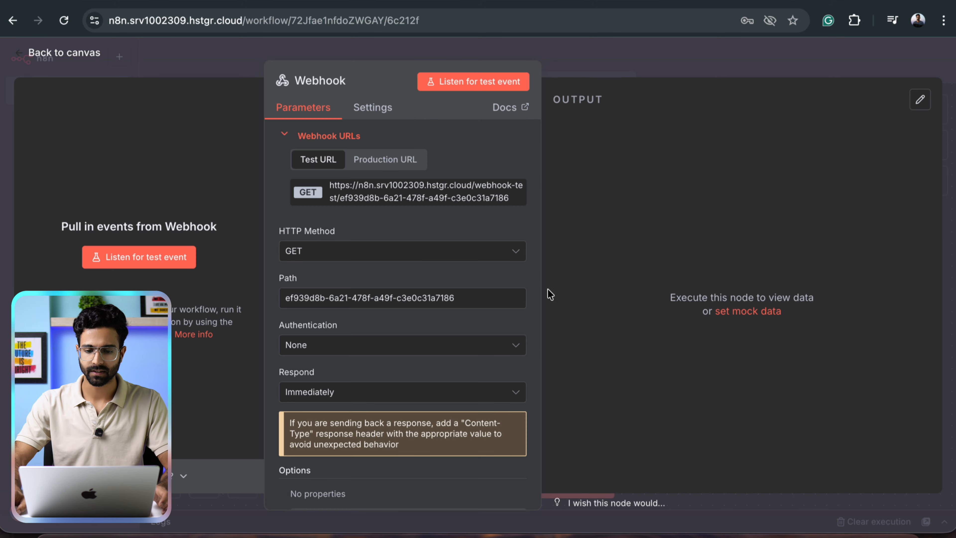
left_click(608, 63)
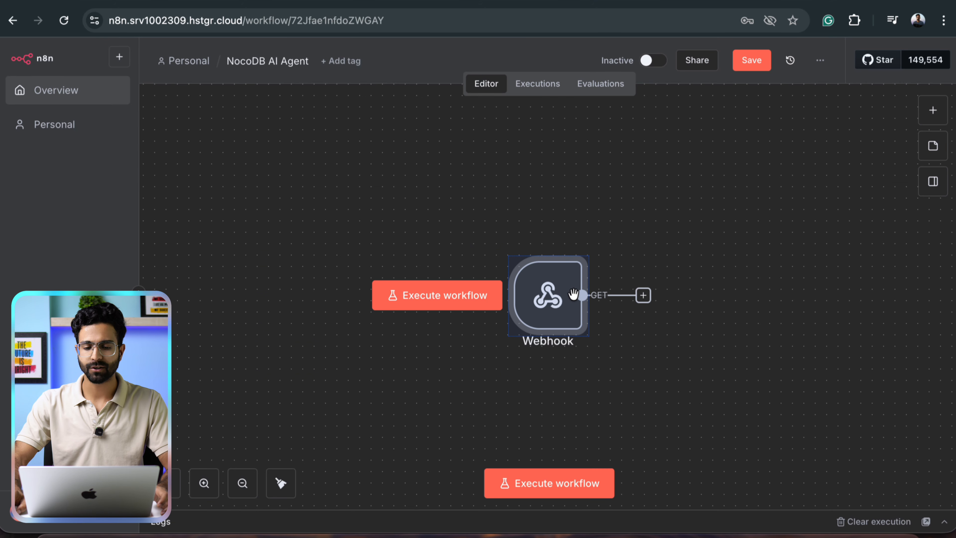
left_click_drag(573, 294, 436, 214)
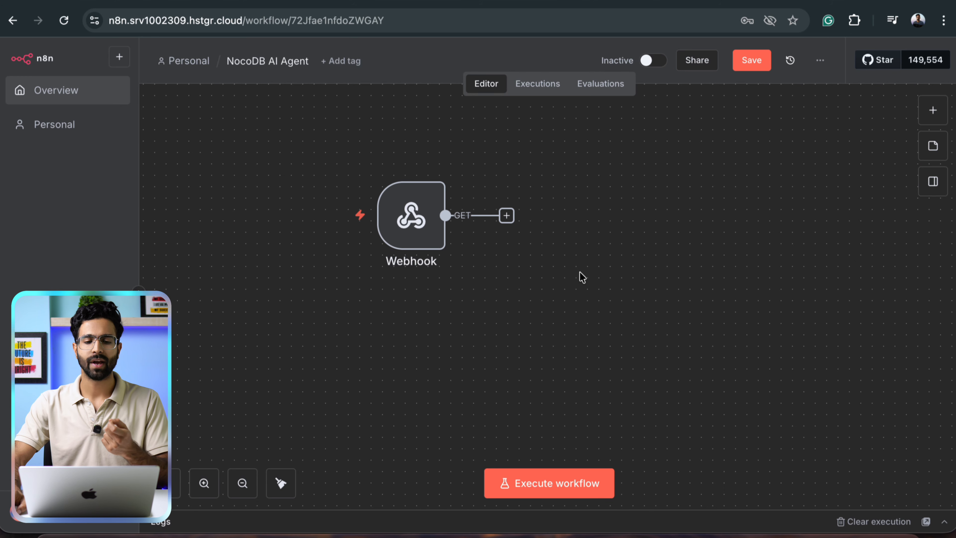
Copy the Webhook node's production URL and close the node settings.
mouse_move(314, 185)
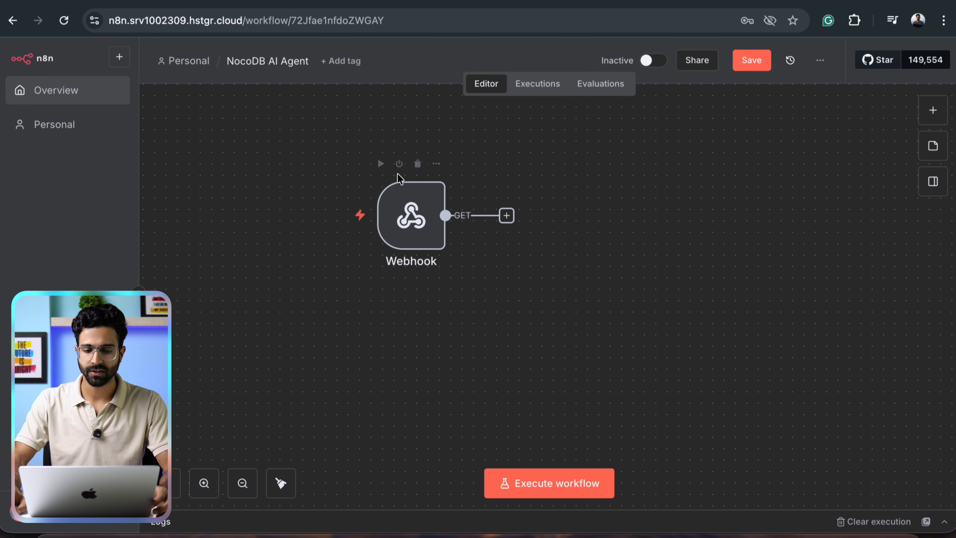
double_click(410, 215)
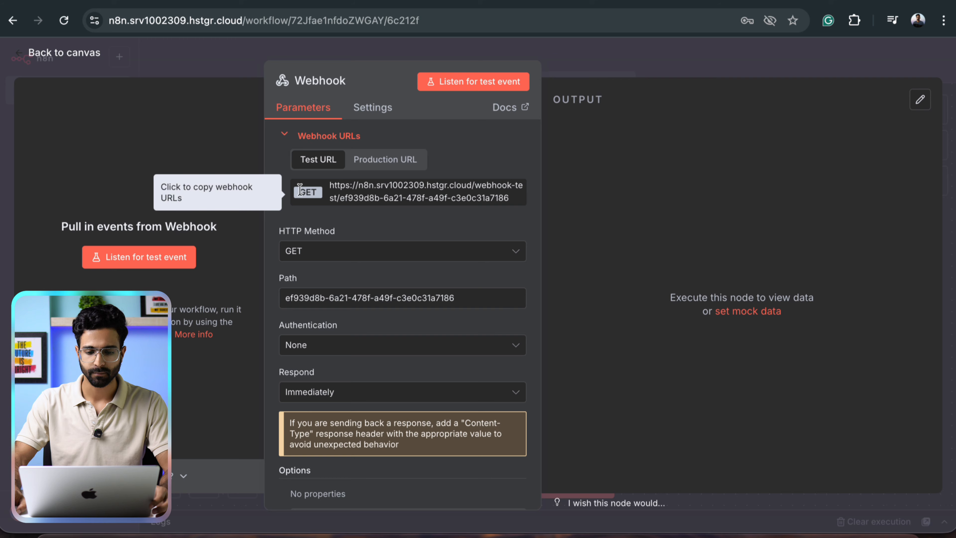
left_click(380, 161)
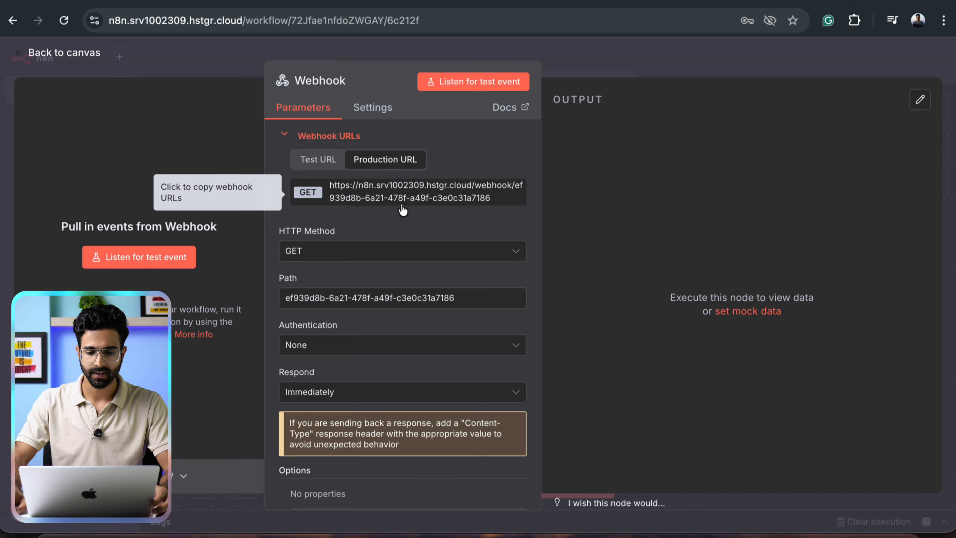
left_click(391, 200)
left_click(603, 65)
Add an AI Agent node after the Webhook trigger.
left_click(507, 215)
type("ai agen")
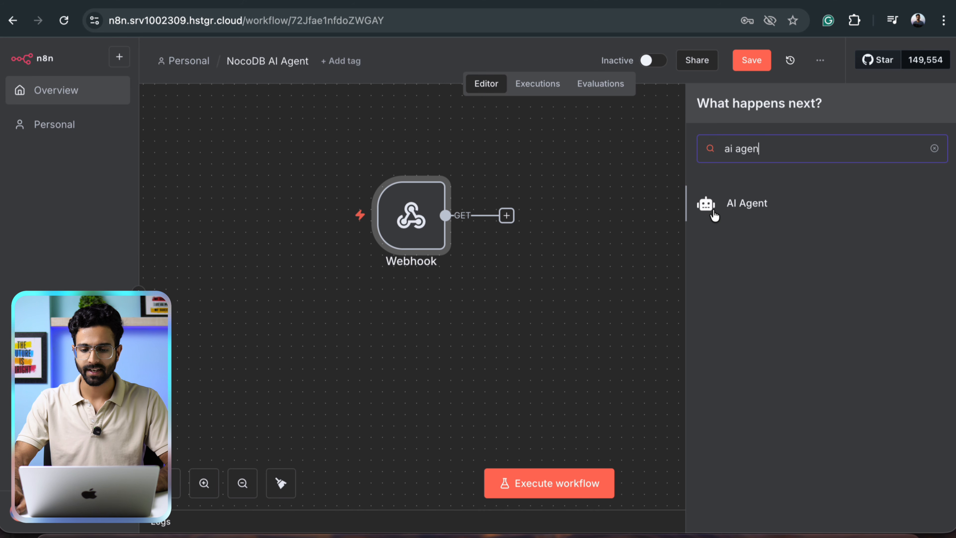
left_click(714, 214)
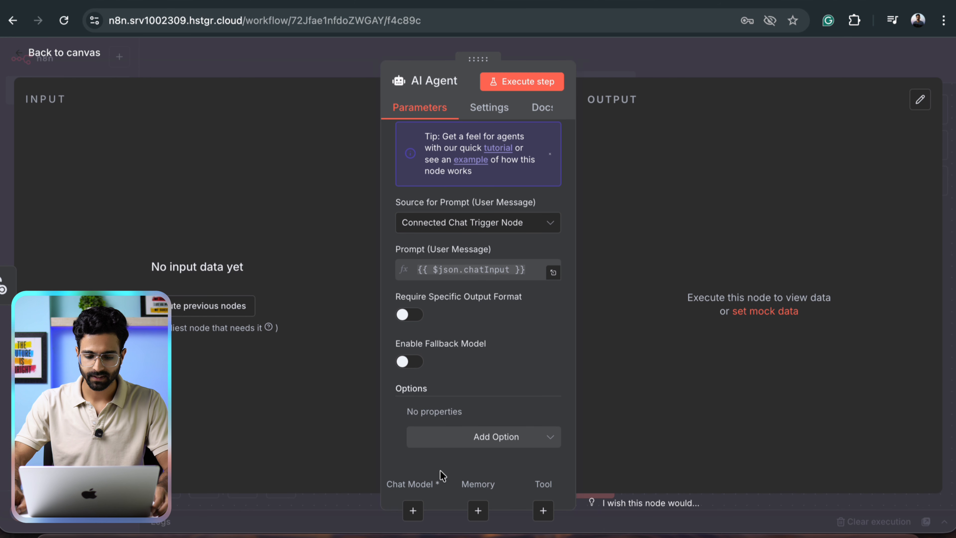
Attach a Google Gemini Chat Model to the AI Agent, using the models/gemini-2.5-flash-lite-preview-06-17 model.
left_click(413, 510)
type("gem")
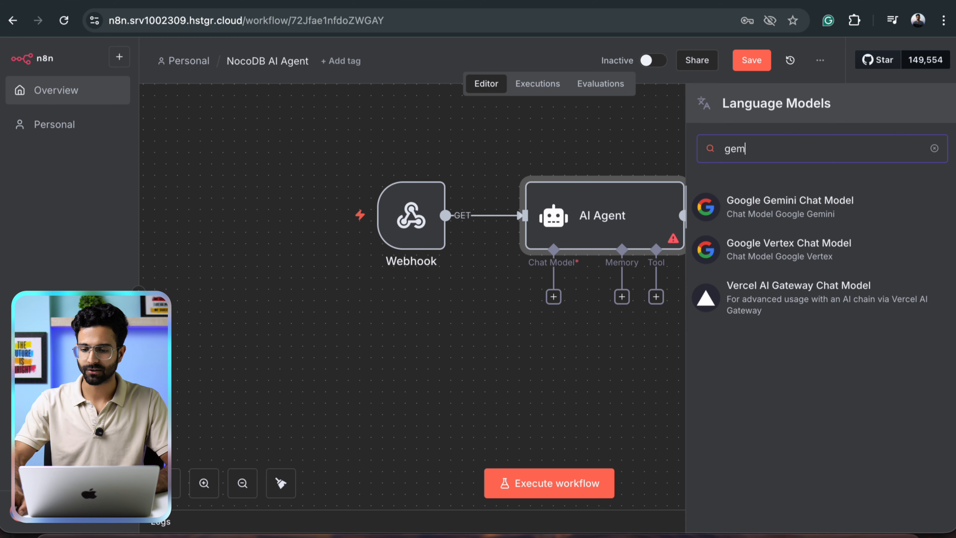
left_click(778, 200)
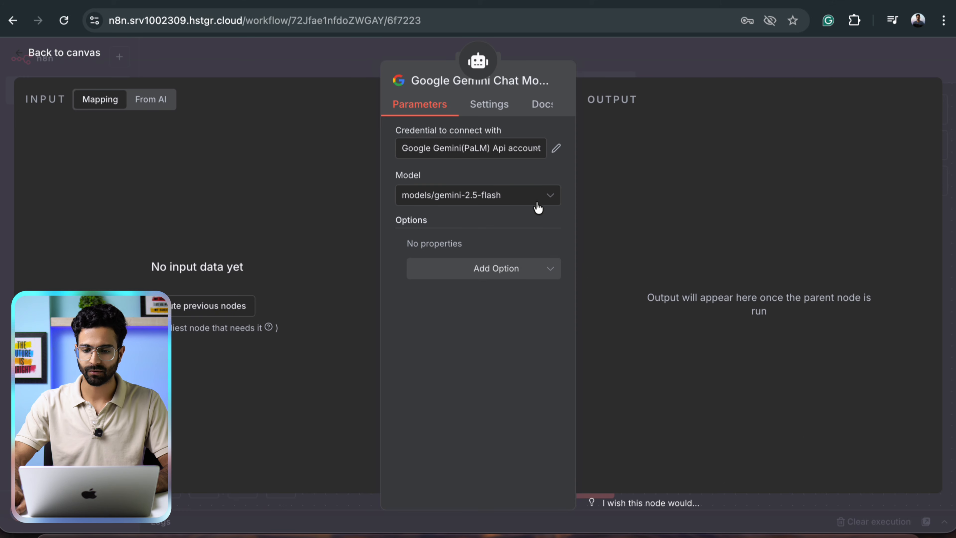
left_click(497, 197)
type("pre")
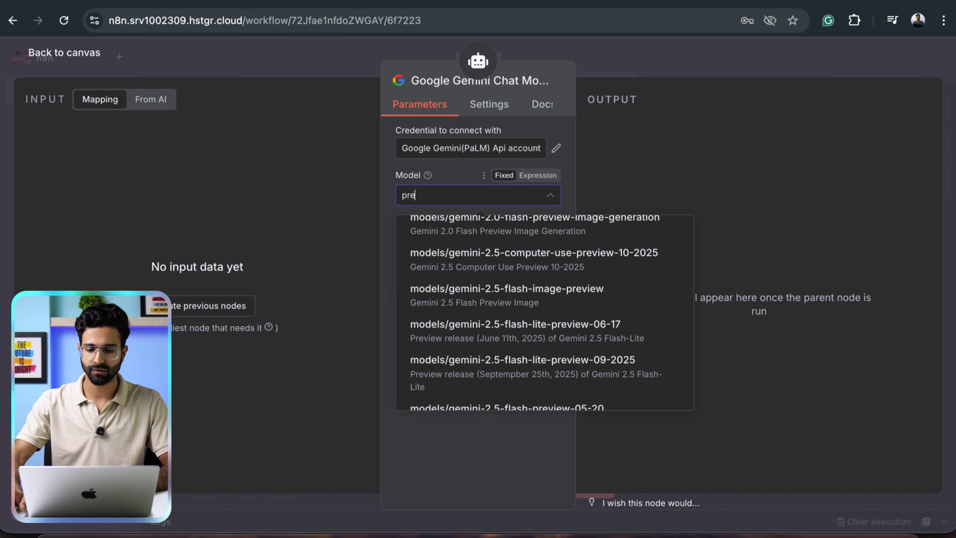
type("vi")
scroll(512, 279, "down", 1)
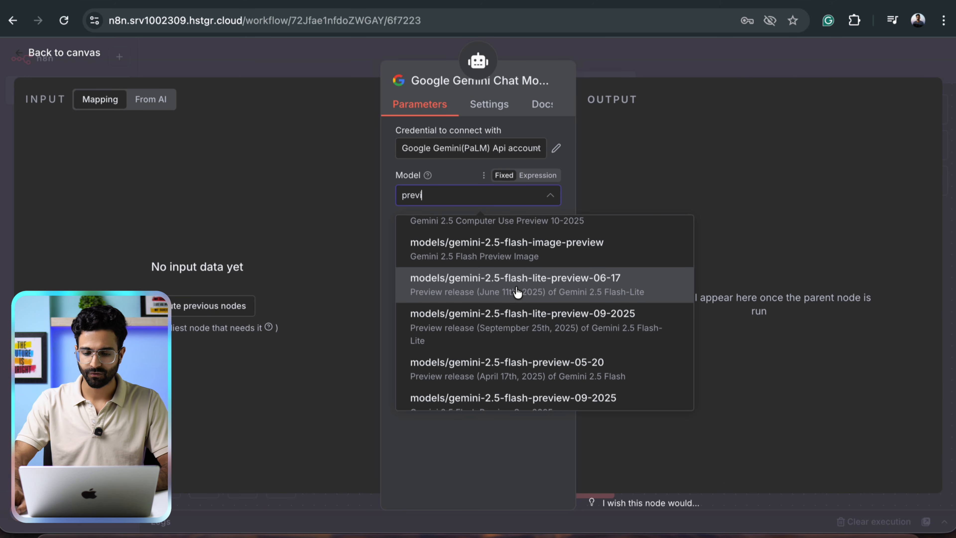
left_click(550, 292)
left_click(699, 67)
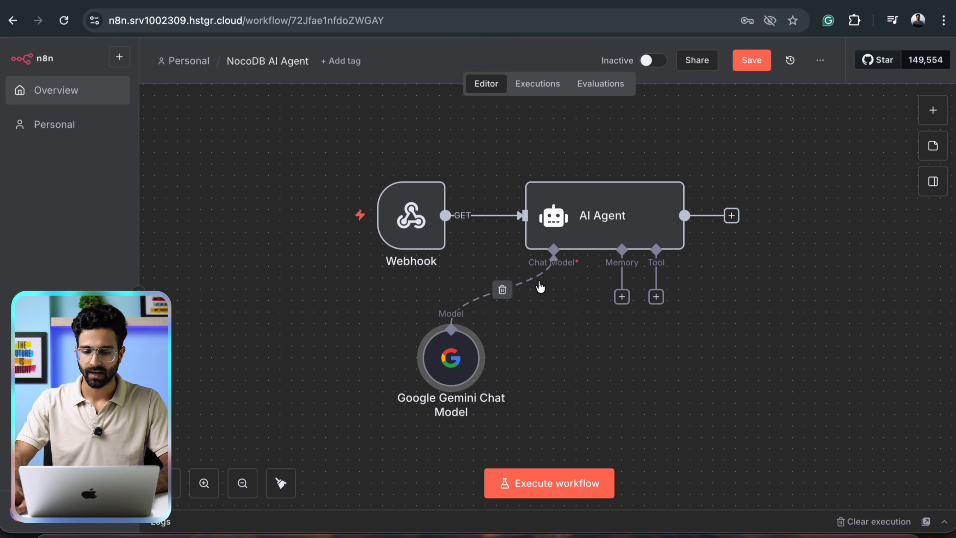
Set the AI Agent's source for the user message prompt to Define below and close its settings.
double_click(612, 197)
left_click(459, 231)
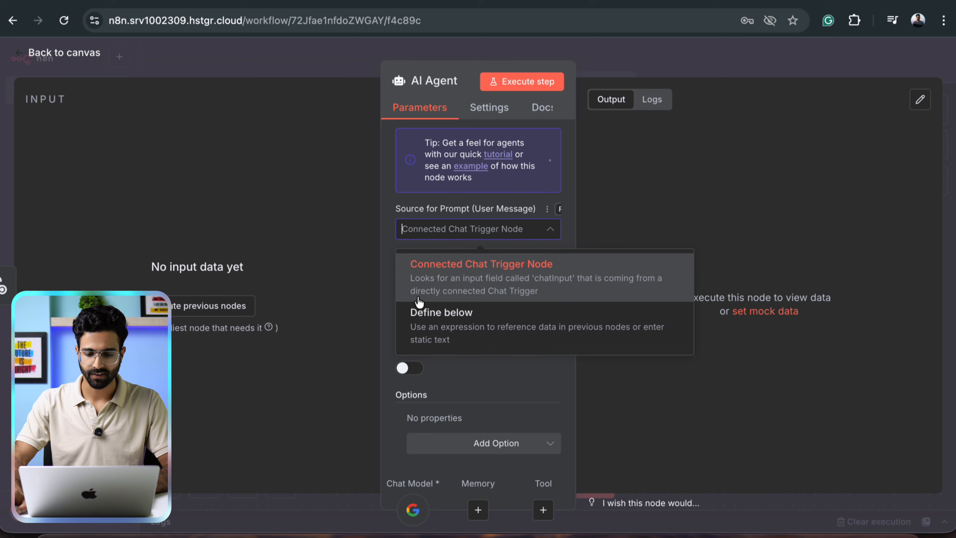
left_click(419, 311)
left_click(730, 75)
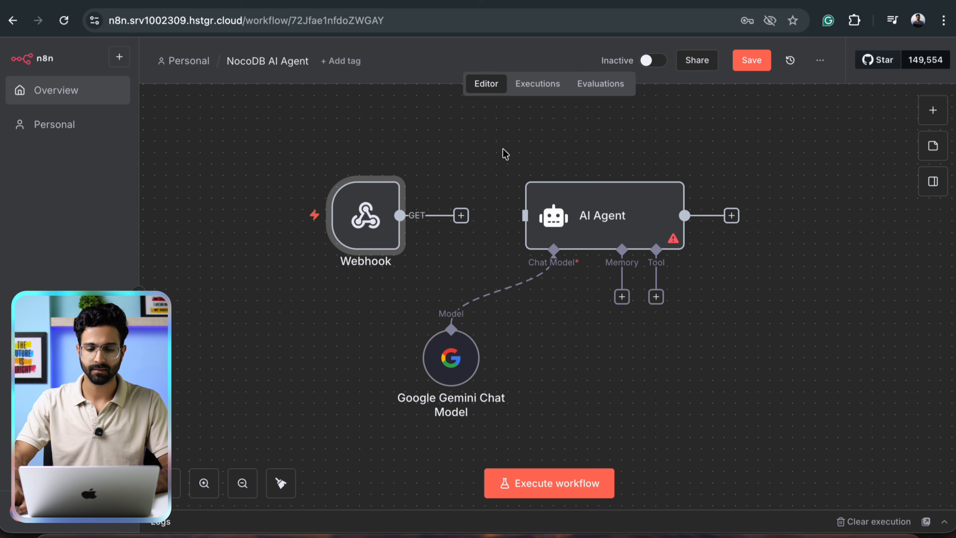
Save the NocoDB AI Agent workflow and try to activate it.
left_click(751, 62)
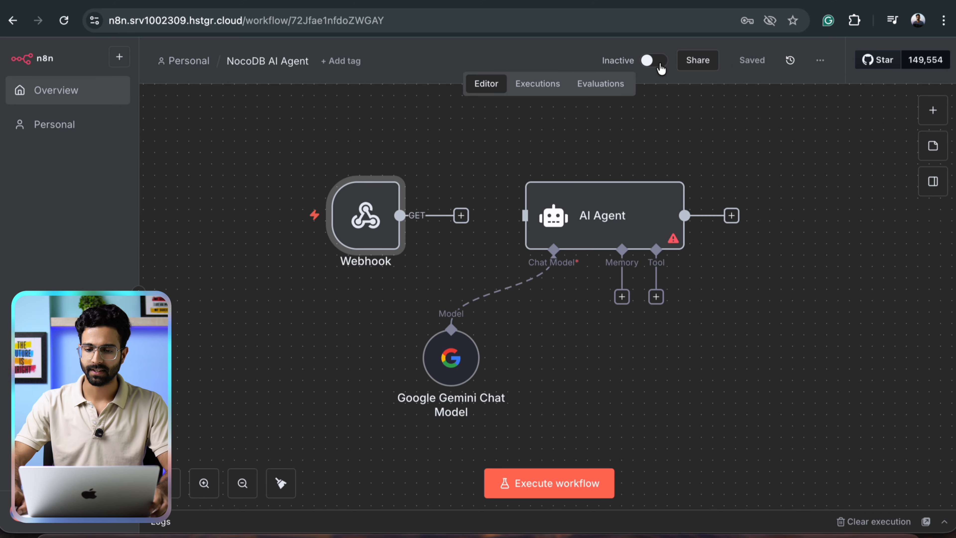
left_click(655, 61)
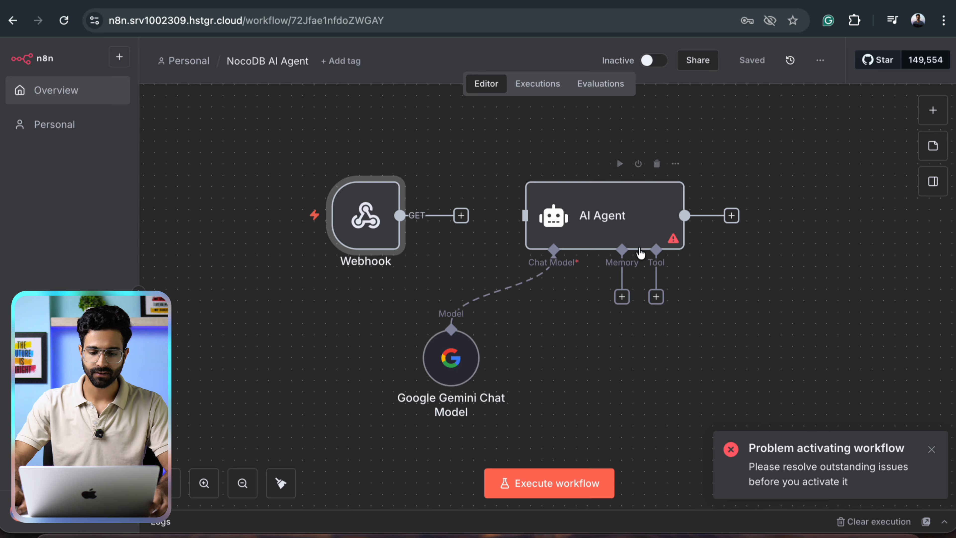
Copy the Webhook node's test URL and close the node settings.
double_click(353, 227)
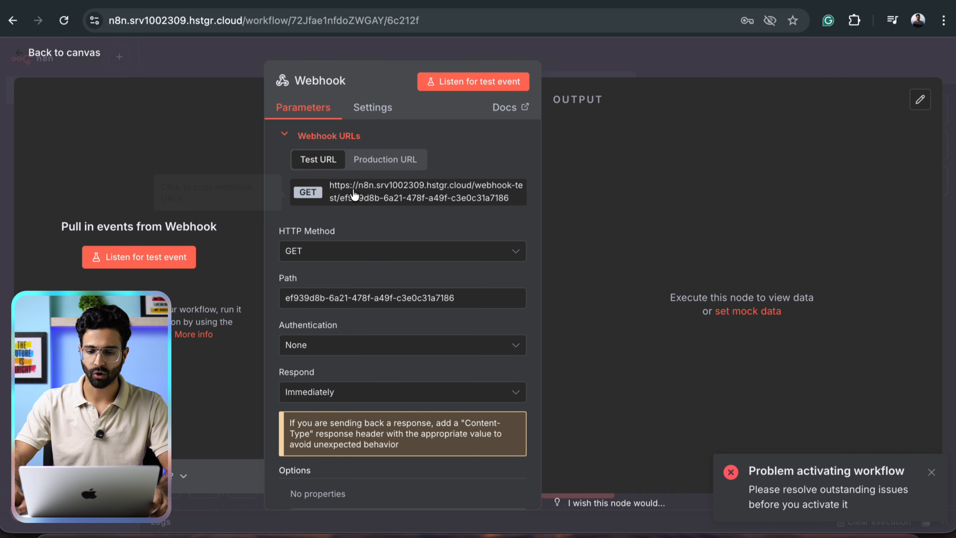
left_click(354, 195)
key("Escape")
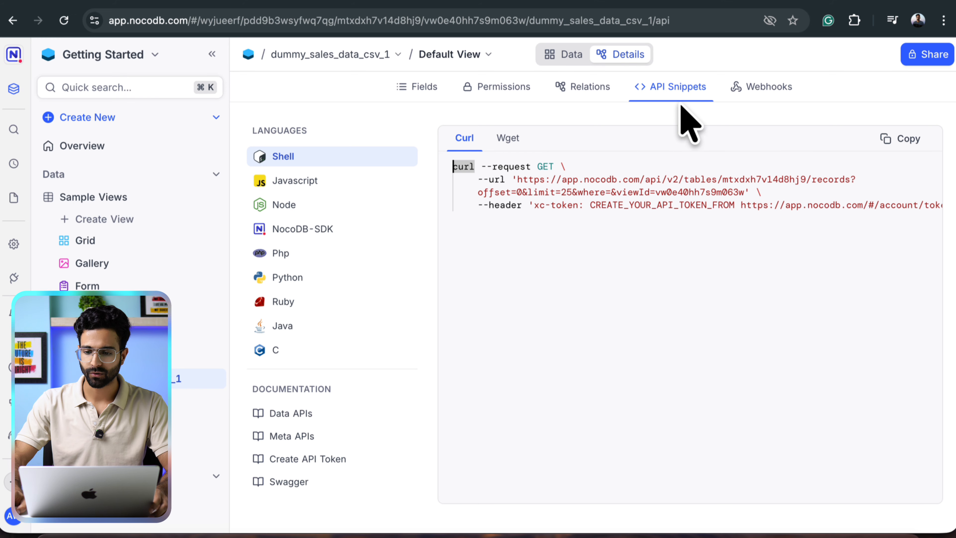
Switch to NocoDB, start a new webhook for the dummy_sales_data_csv_1 table, and review its record trigger event options.
left_click(758, 88)
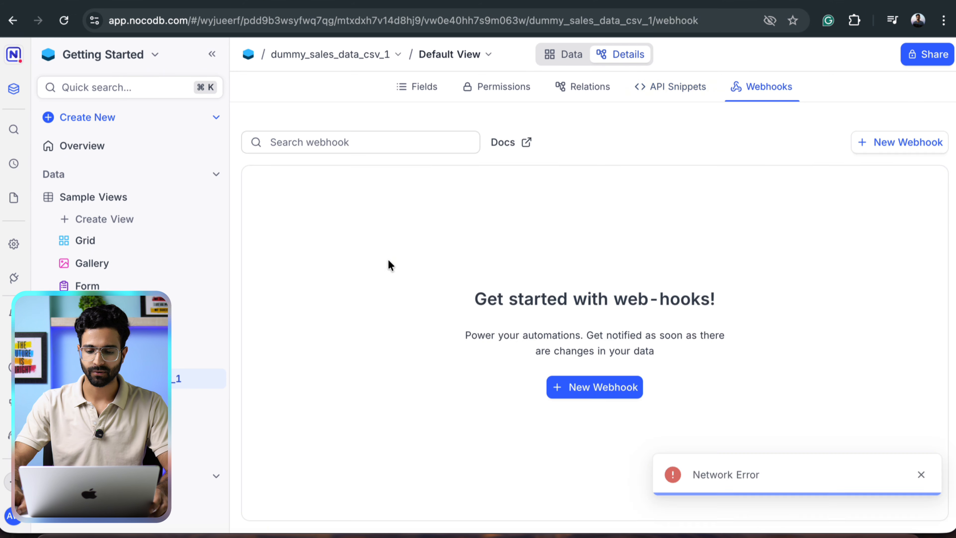
left_click(607, 391)
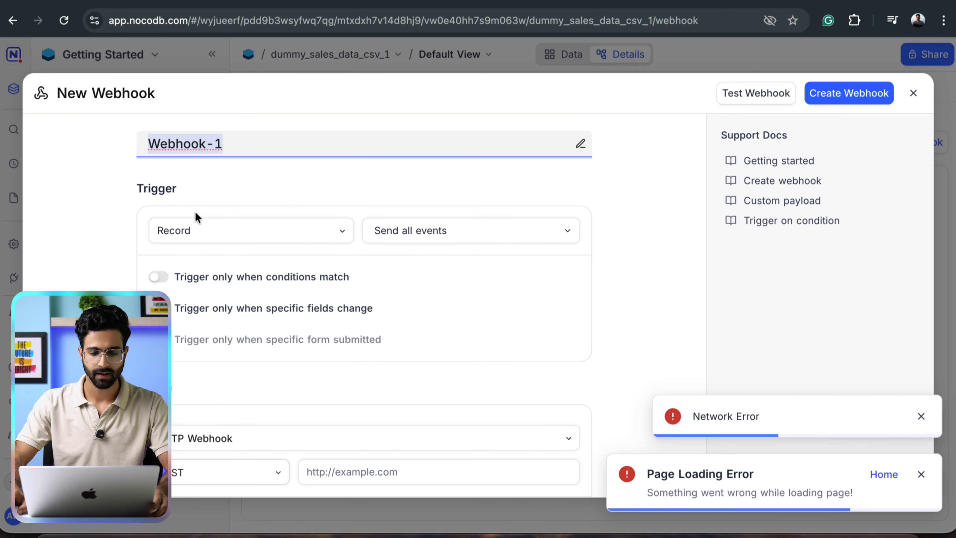
scroll(196, 217, "down", 2)
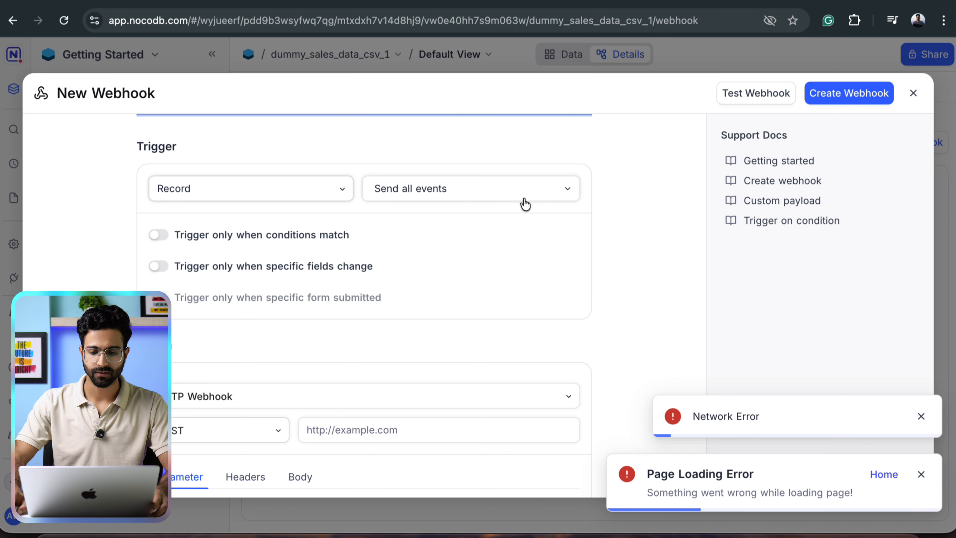
left_click(458, 187)
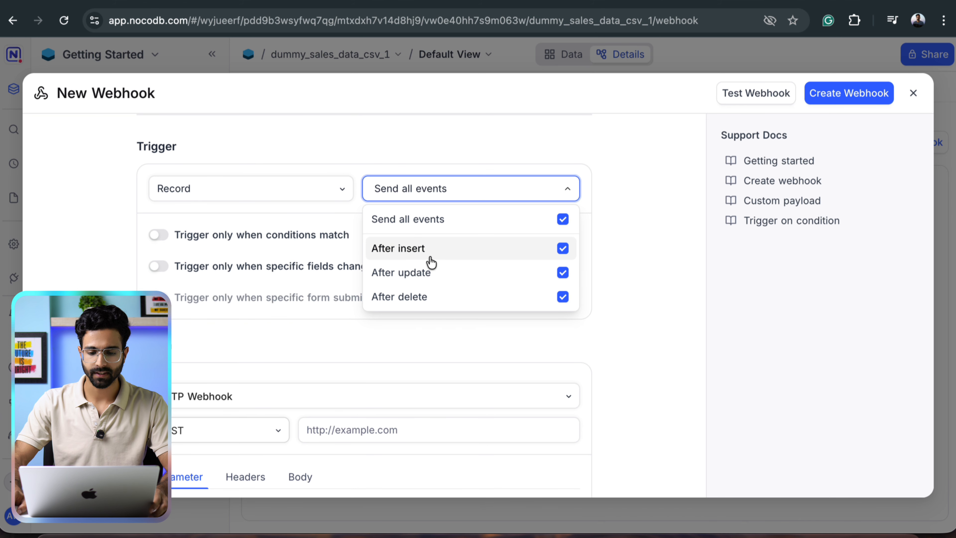
left_click(126, 264)
Paste the copied n8n test URL as the new webhook's POST address and switch back to n8n.
scroll(125, 265, "down", 5)
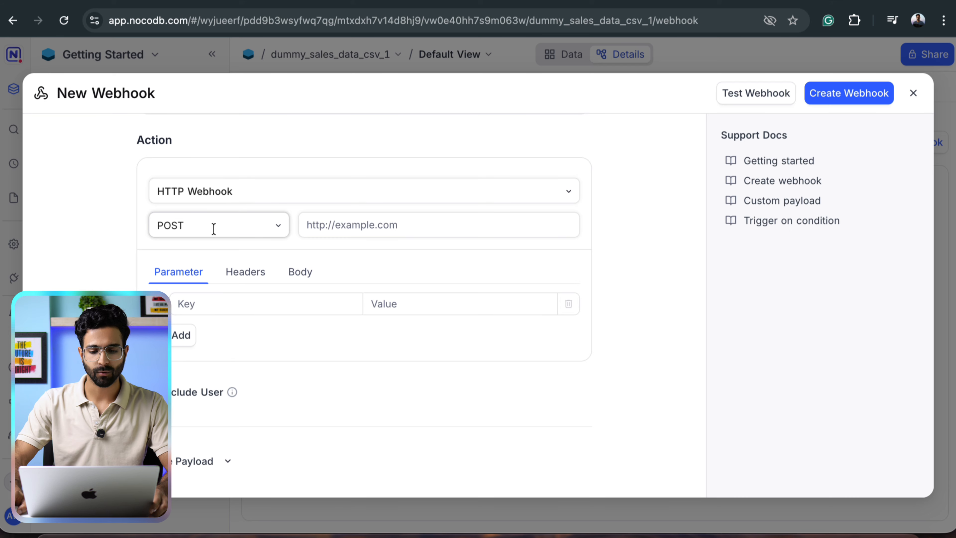
left_click(405, 227)
key("super+v")
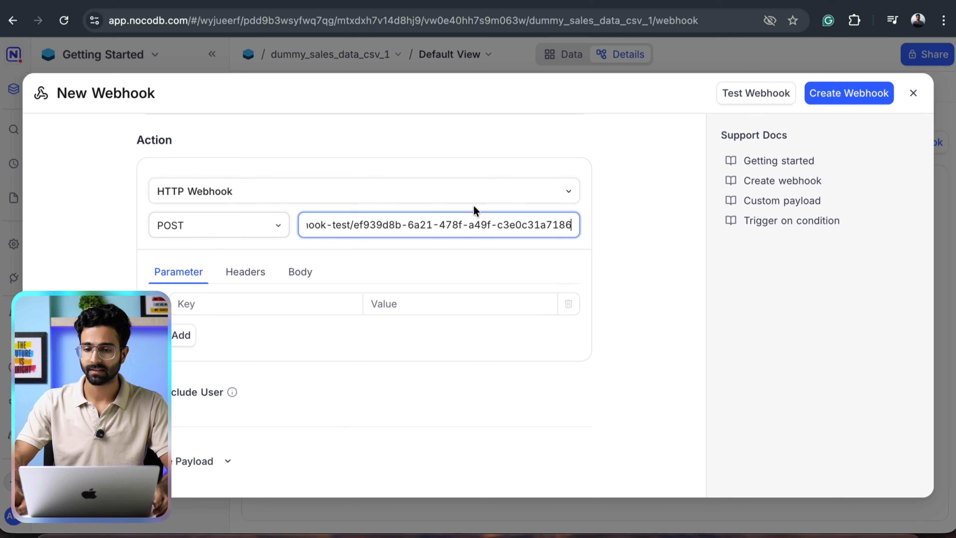
left_click(718, 0)
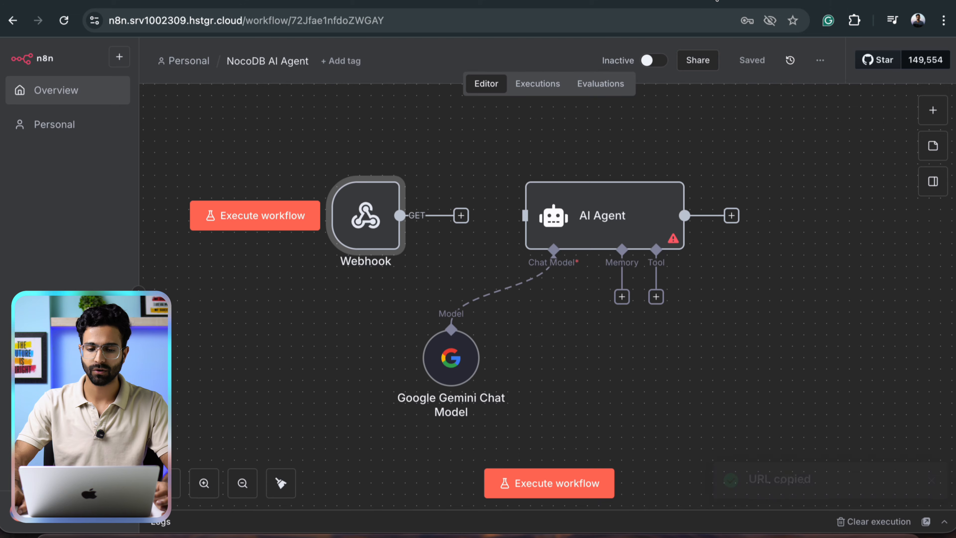
Copy the Webhook node's production URL and use it to replace the POST address of the new NocoDB webhook.
double_click(368, 214)
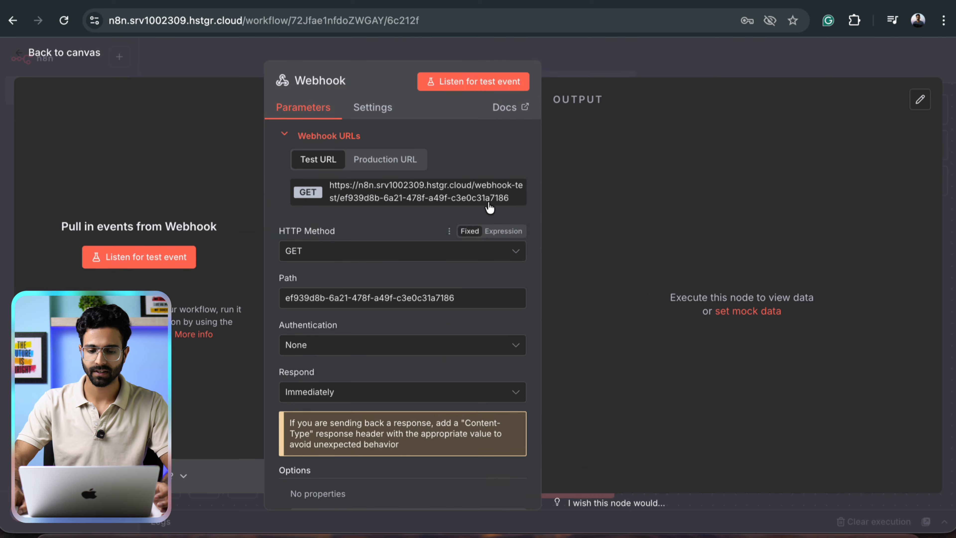
left_click(384, 158)
left_click(384, 192)
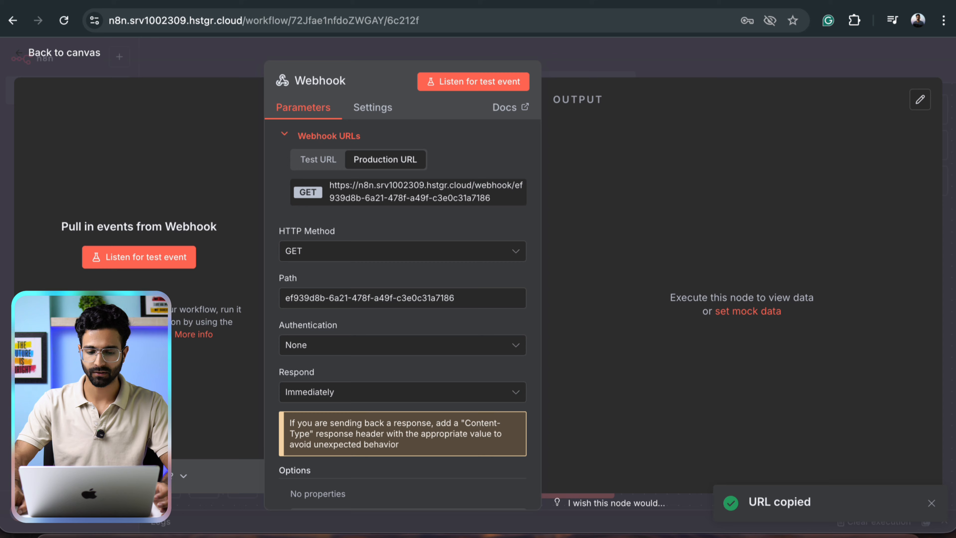
left_click(629, 1)
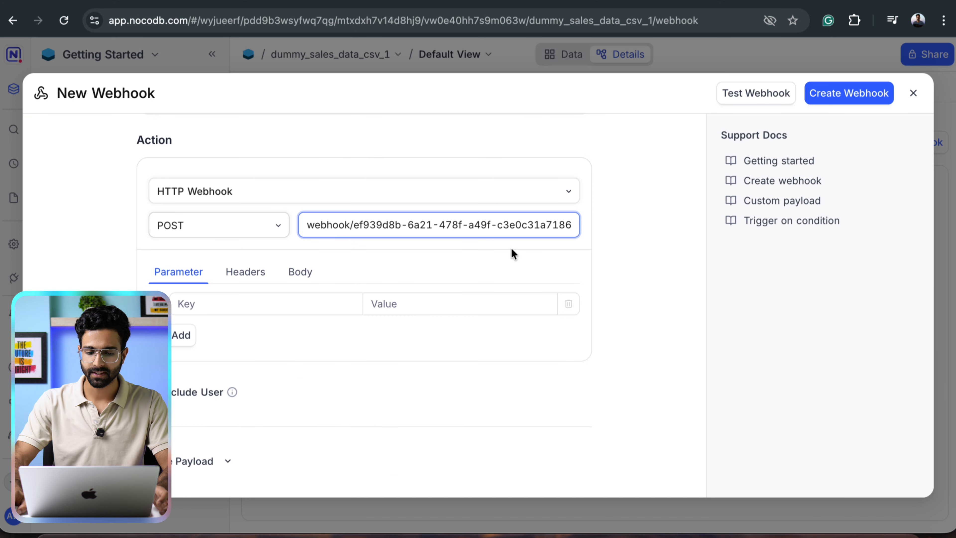
left_click(637, 273)
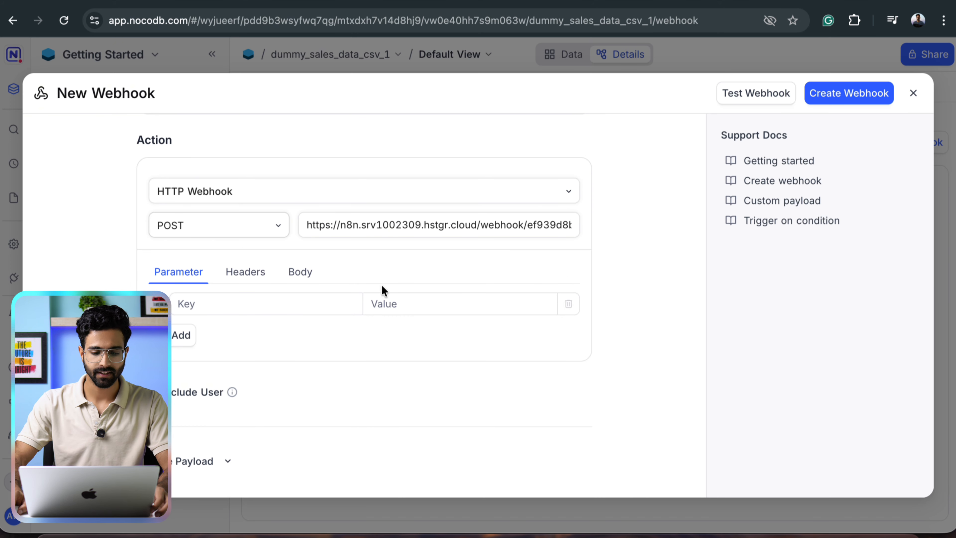
Expand the sample payload, review the new webhook's settings, and create the webhook.
left_click(228, 461)
scroll(397, 413, "down", 5)
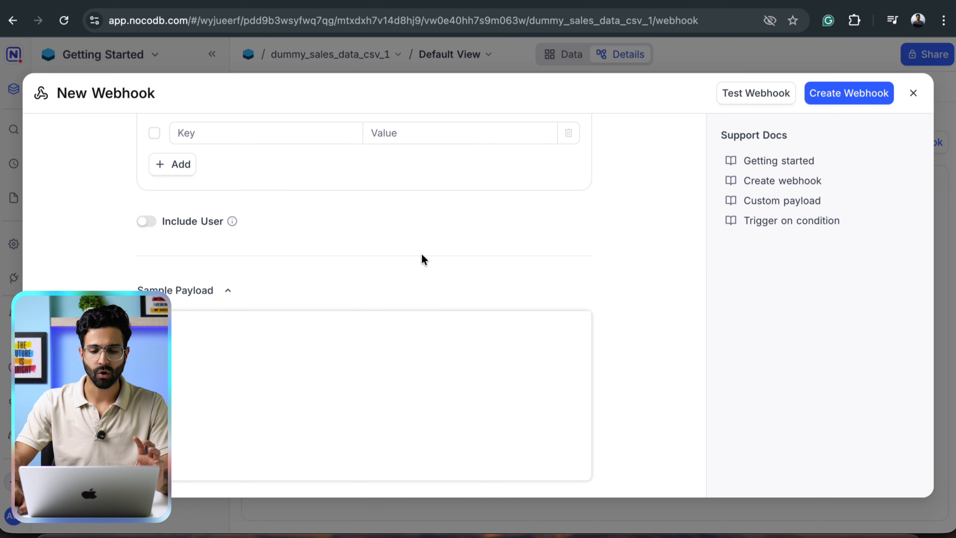
scroll(579, 300, "up", 10)
scroll(610, 300, "down", 2)
scroll(611, 297, "down", 7)
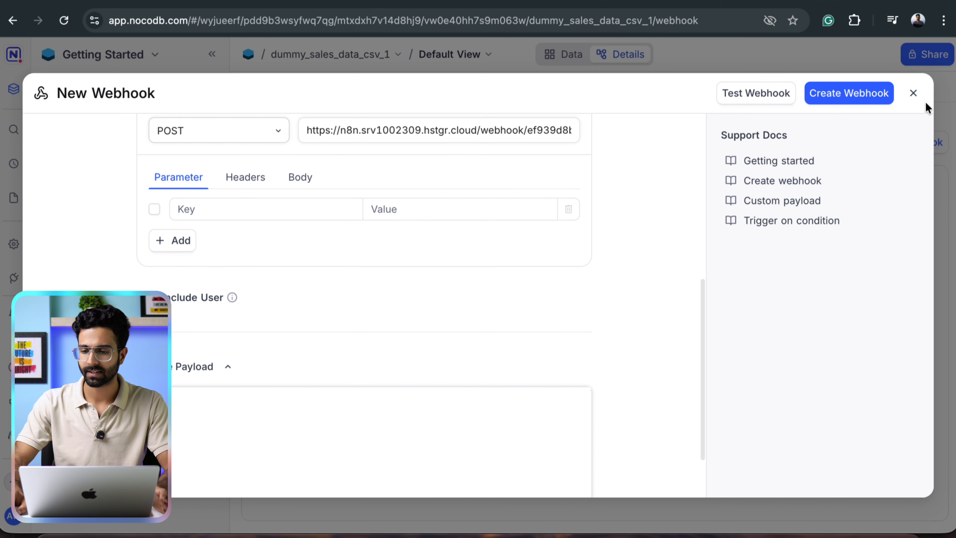
left_click(834, 96)
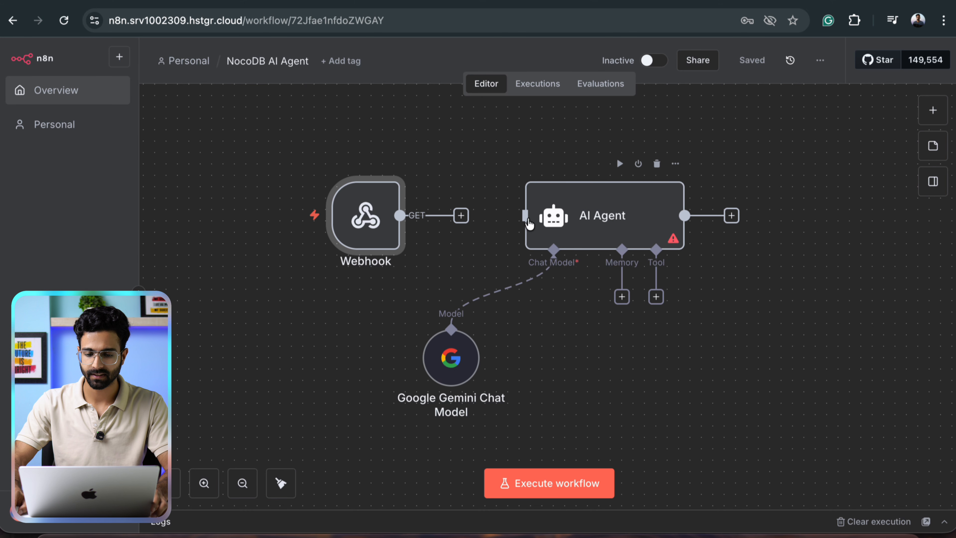
Switch to n8n, connect the Webhook node to the AI Agent node, and save the workflow.
left_click_drag(529, 224, 462, 215)
left_click(757, 60)
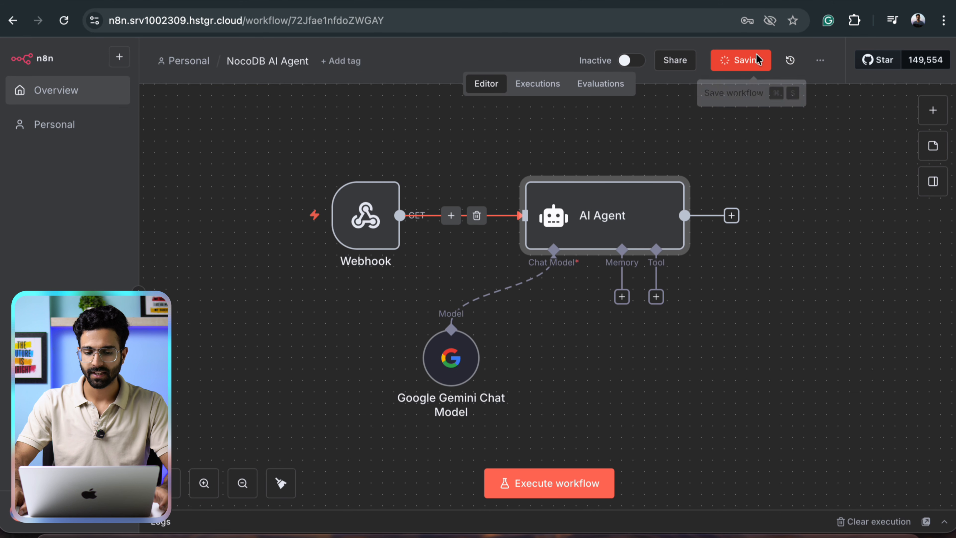
left_click_drag(256, 153, 720, 458)
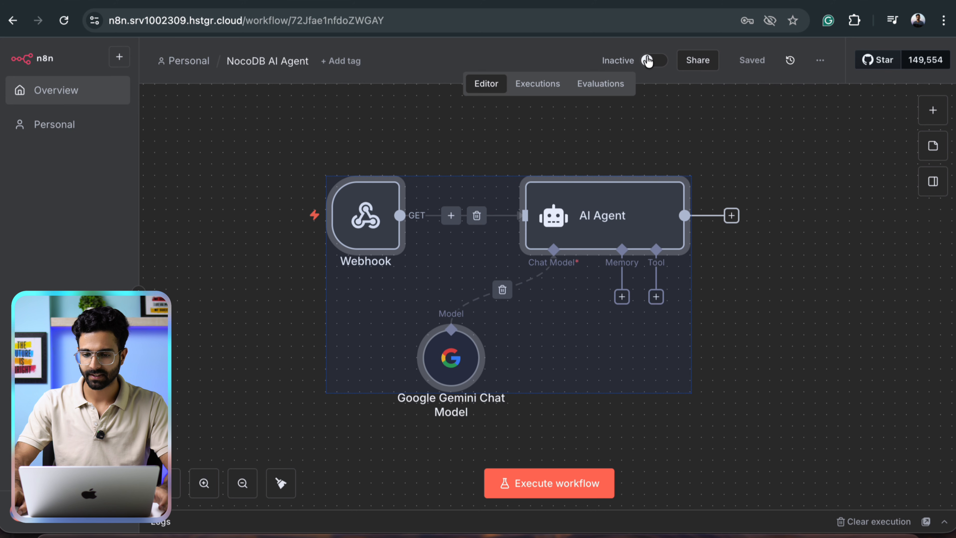
Activate the NocoDB AI Agent workflow and check its execution history.
left_click(654, 60)
left_click(598, 321)
left_click(754, 179)
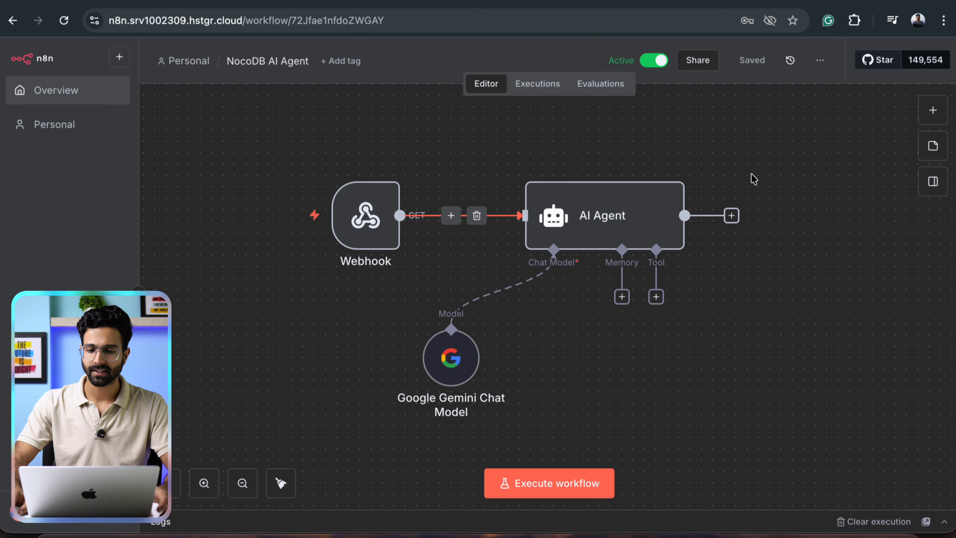
left_click(532, 85)
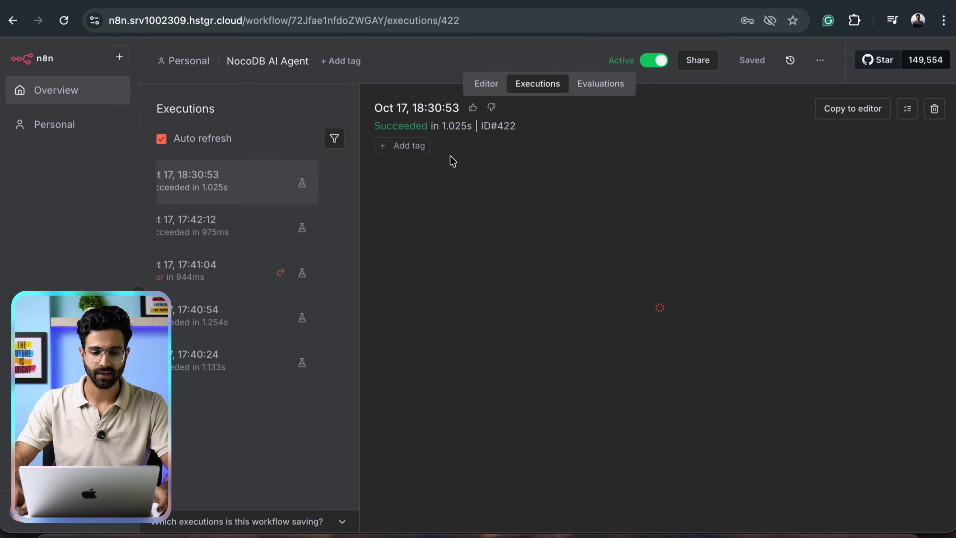
left_click(482, 86)
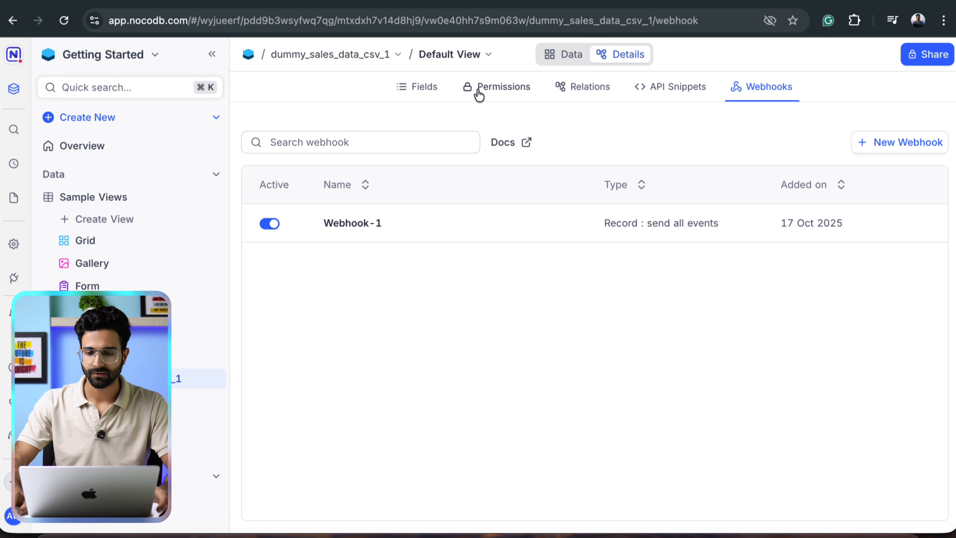
In NocoDB, add a record to dummy_sales_data_csv_1 with client asdf, project asd, revenue asdf, sales count 111, platform cv, and asdf as service type and country.
left_click(563, 58)
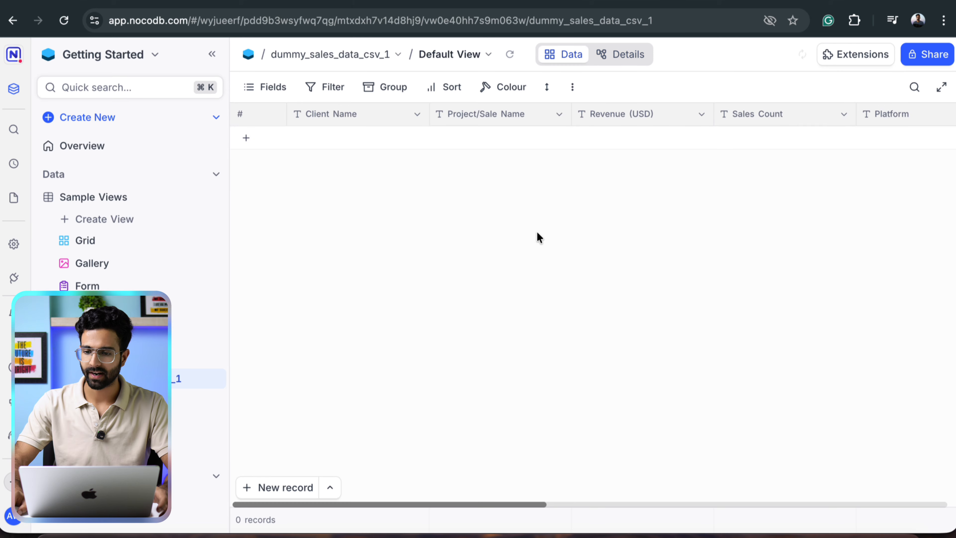
left_click(289, 496)
type("asdf")
type("asdf")
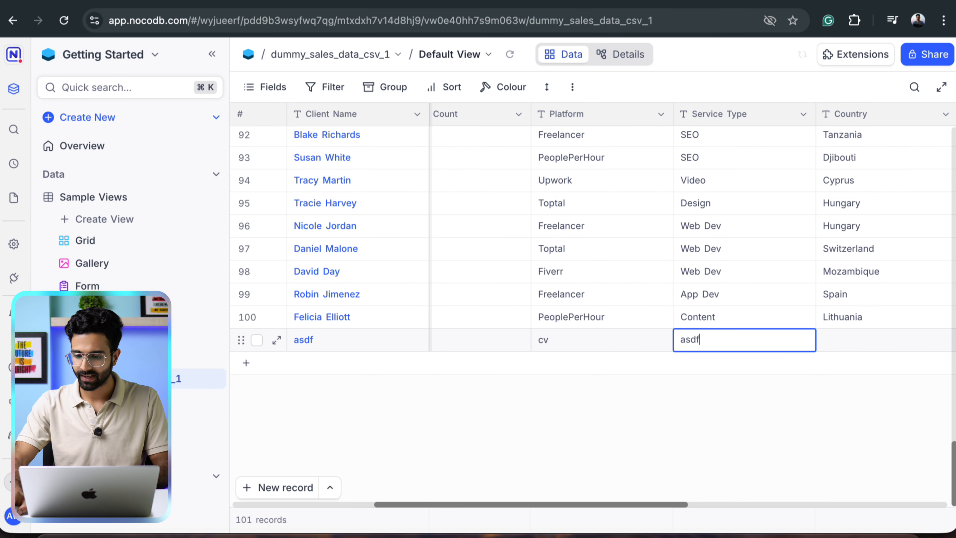
left_click(850, 347)
type("asdf")
scroll(818, 346, "right", 5)
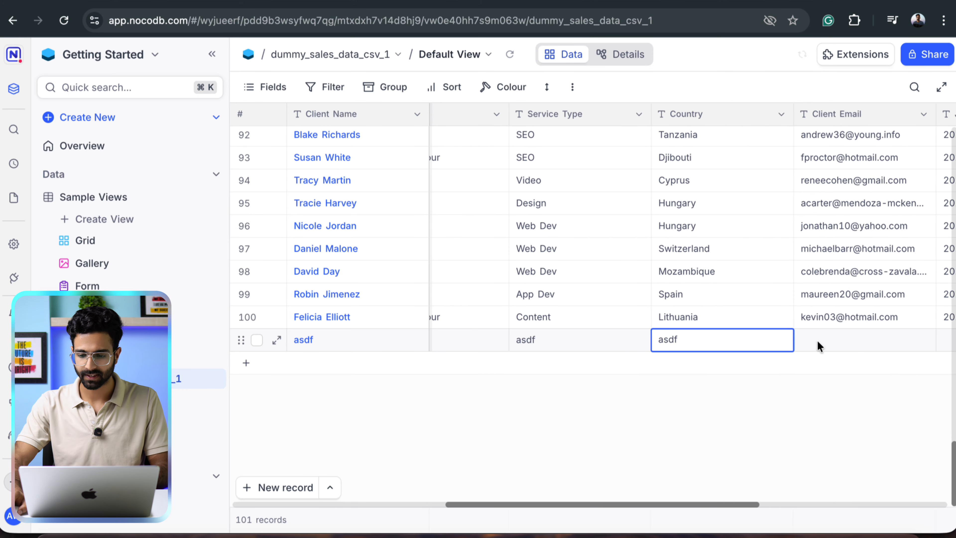
left_click(796, 341)
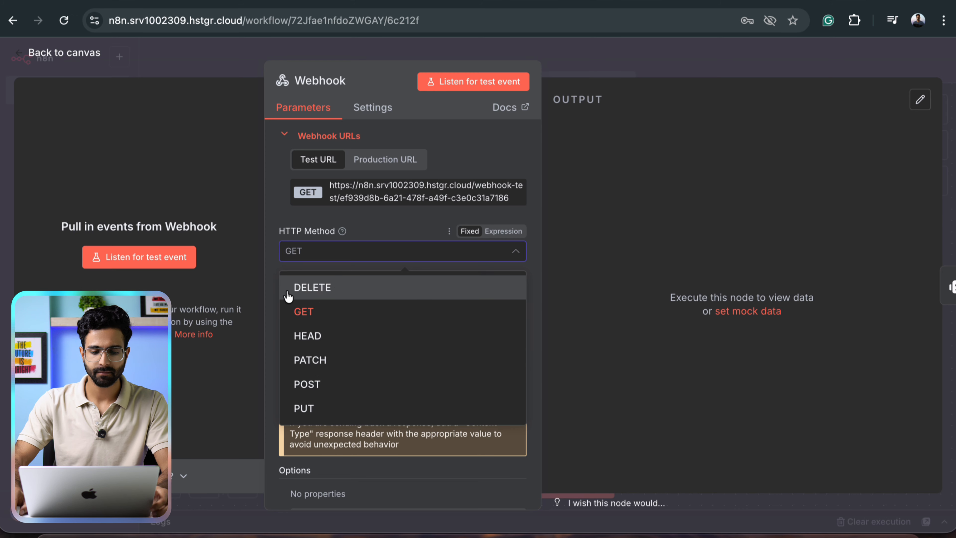
Set the n8n Webhook node's HTTP method to POST and save the workflow.
left_click(307, 385)
left_click(662, 75)
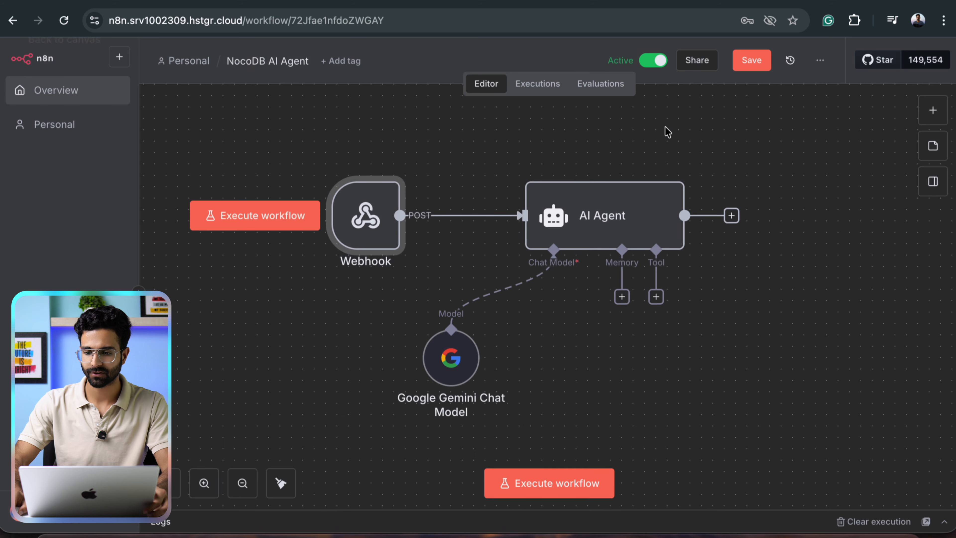
left_click(755, 64)
Switch to NocoDB and change the client name in record 101 of the sales table to asdfSAdfg.
key("ctrl+shift+Tab")
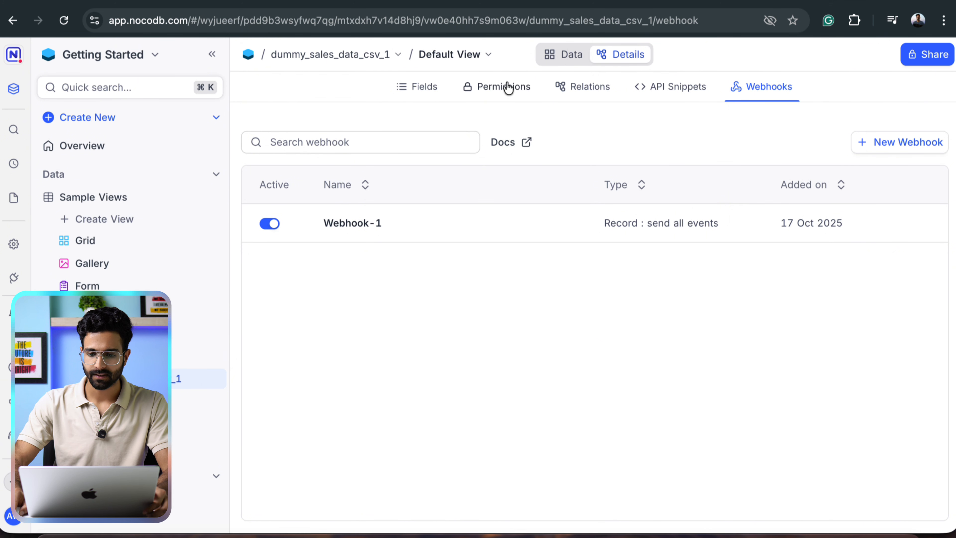
left_click(564, 64)
scroll(412, 357, "down", 20)
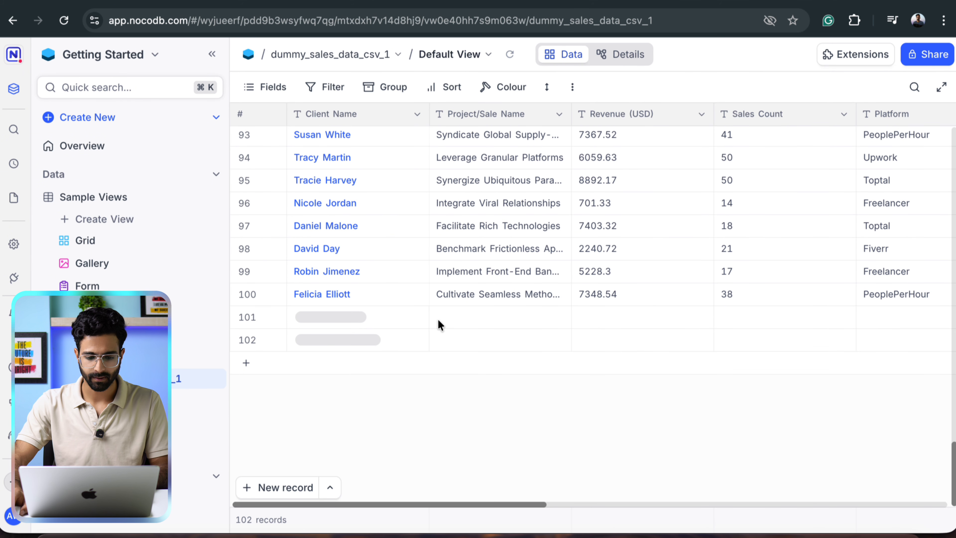
double_click(377, 326)
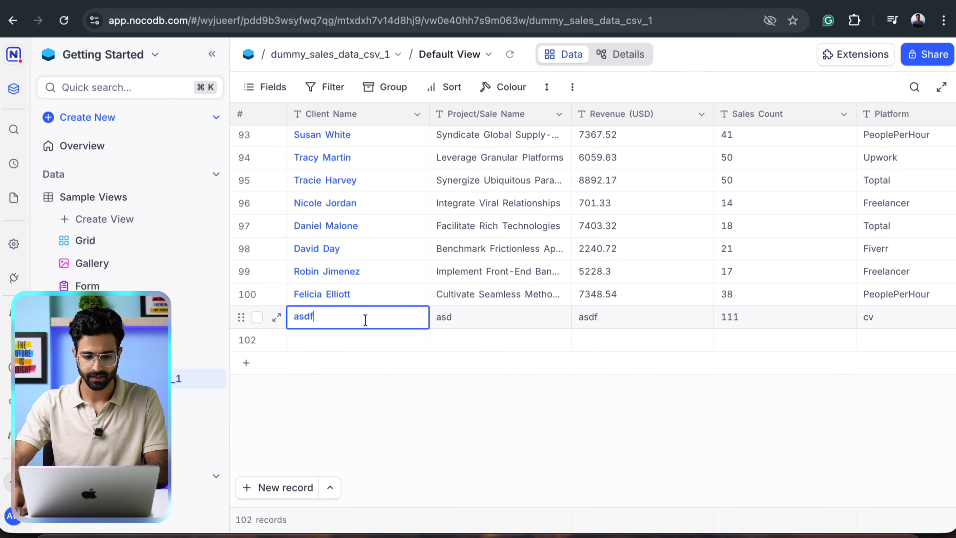
type("SAdfg")
key("Return")
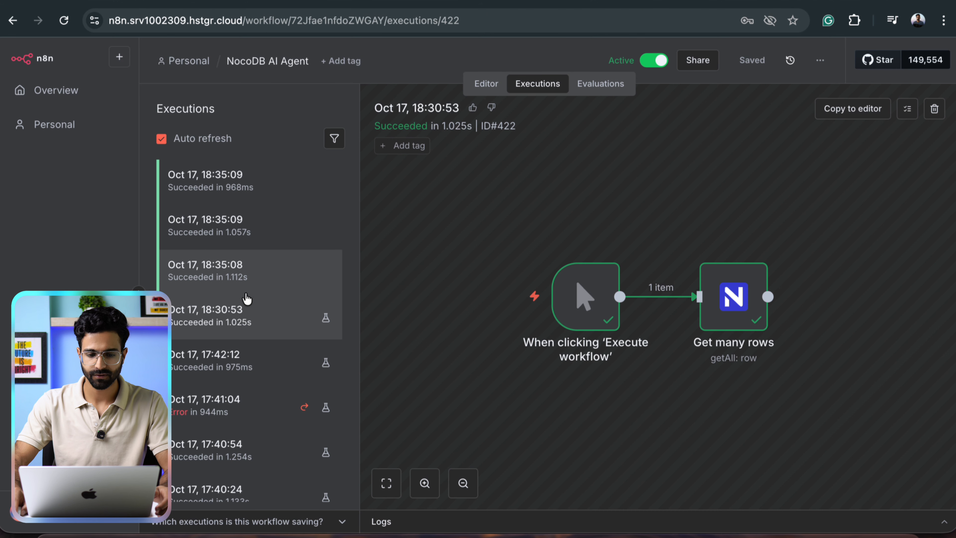
Inspect the two newest executions of the n8n workflow and return to the workflow editor.
left_click(237, 183)
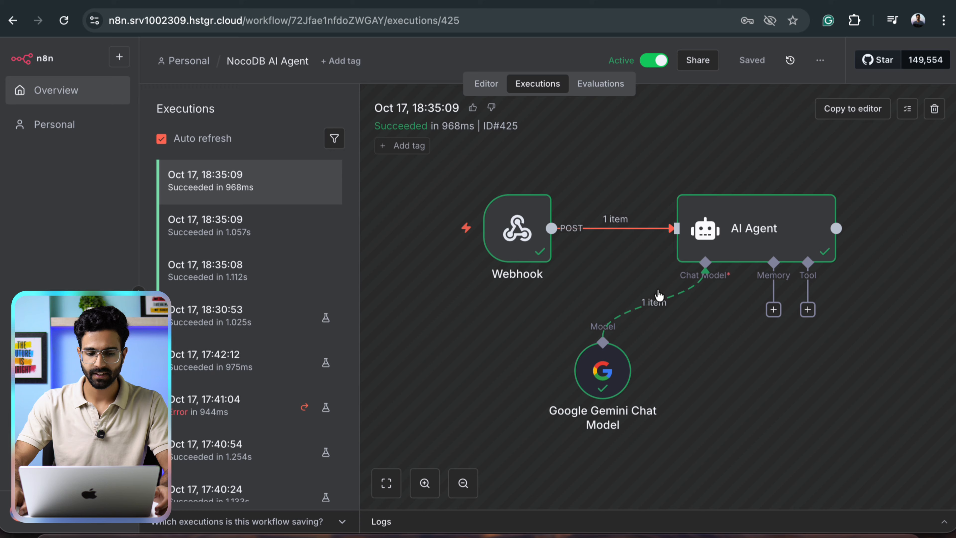
left_click(226, 230)
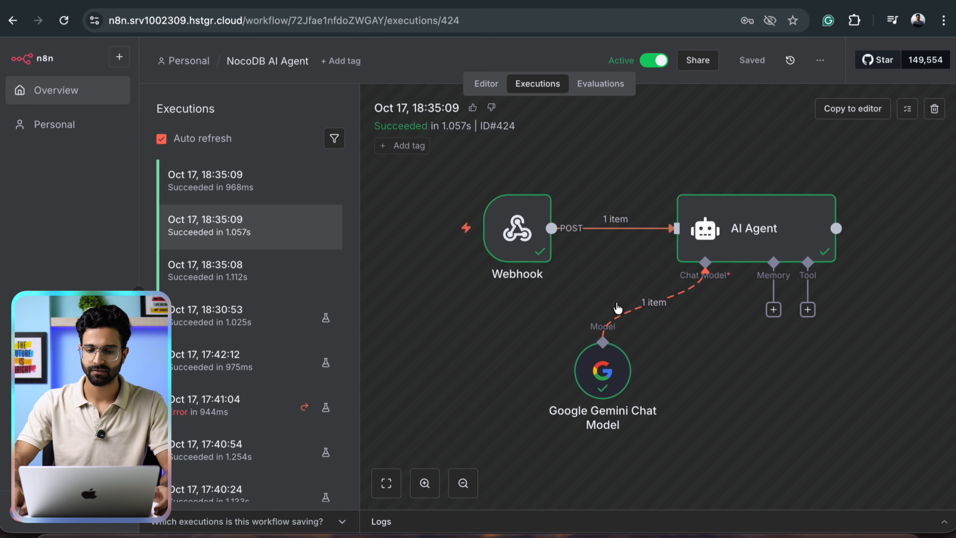
left_click(486, 83)
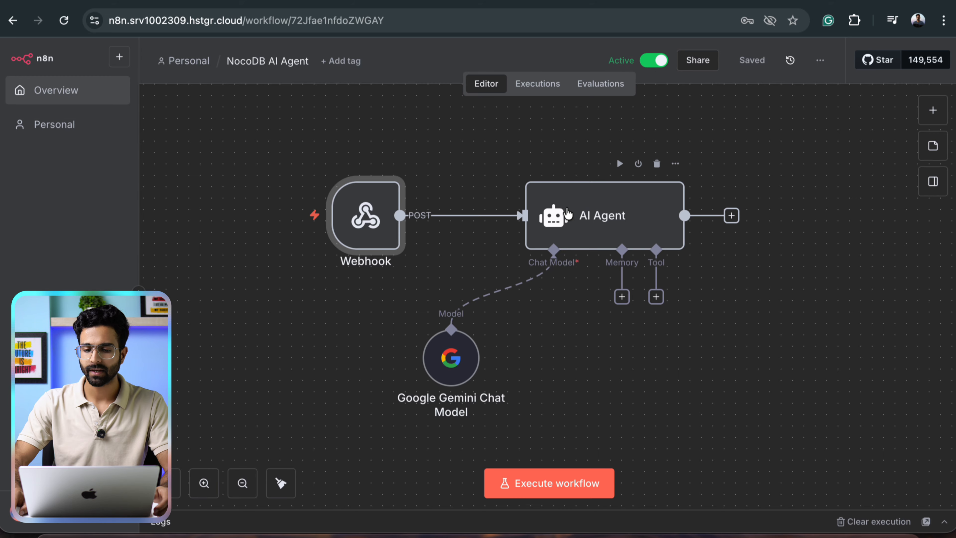
scroll(389, 141, "right", 5)
left_click_drag(389, 141, 700, 297)
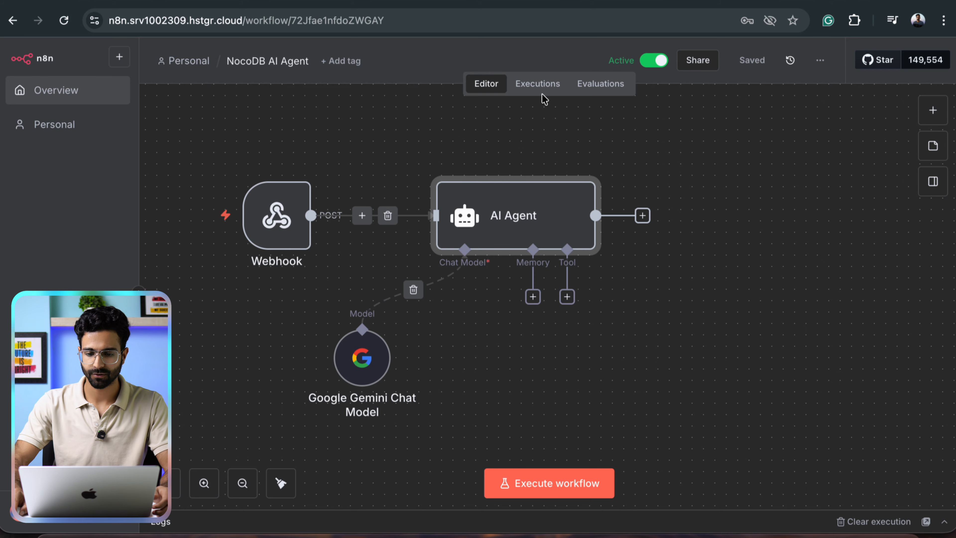
Open the latest execution and examine the Webhook node's output, including the body's row fields, webhook URL and execution mode.
left_click(537, 86)
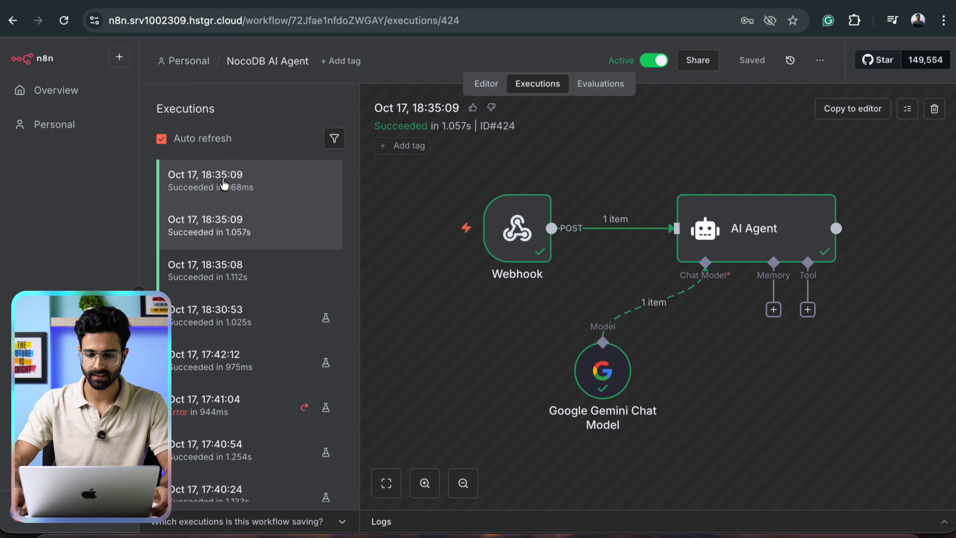
left_click(224, 183)
double_click(529, 228)
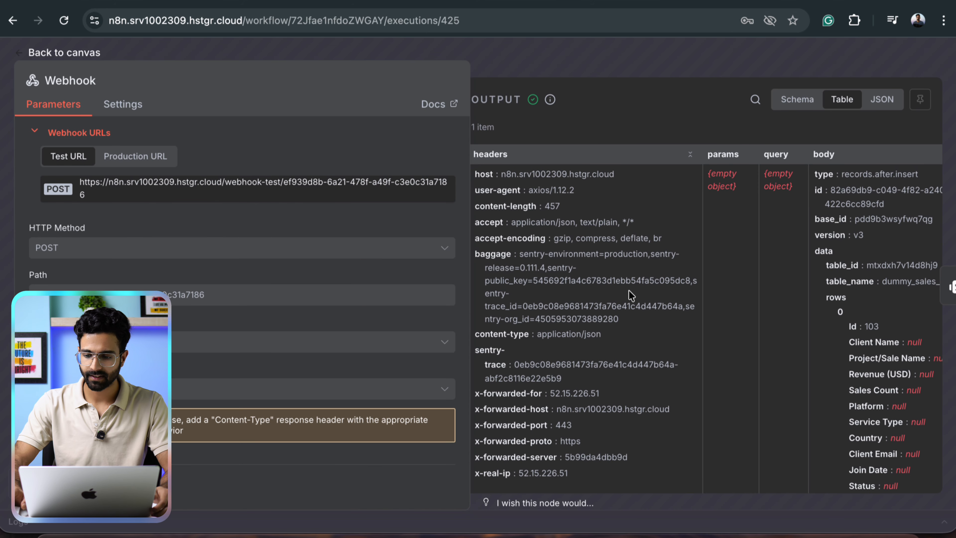
scroll(631, 295, "right", 10)
scroll(631, 295, "left", 10)
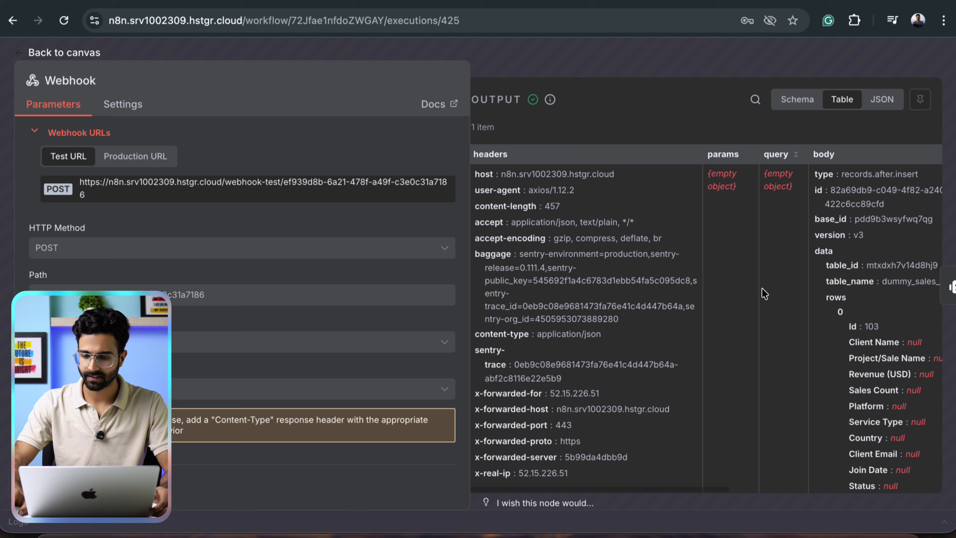
scroll(662, 341, "right", 6)
scroll(624, 379, "down", 3)
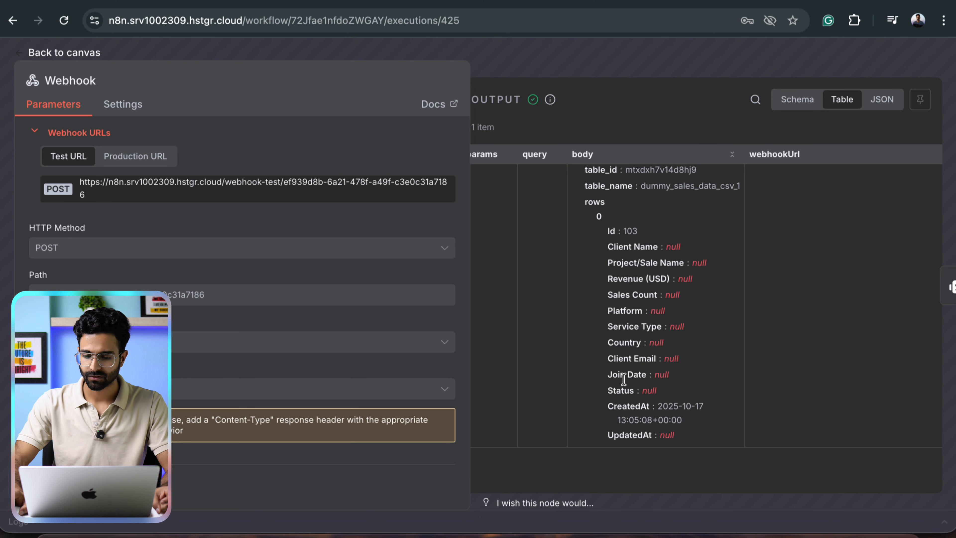
scroll(677, 358, "up", 3)
scroll(734, 264, "right", 4)
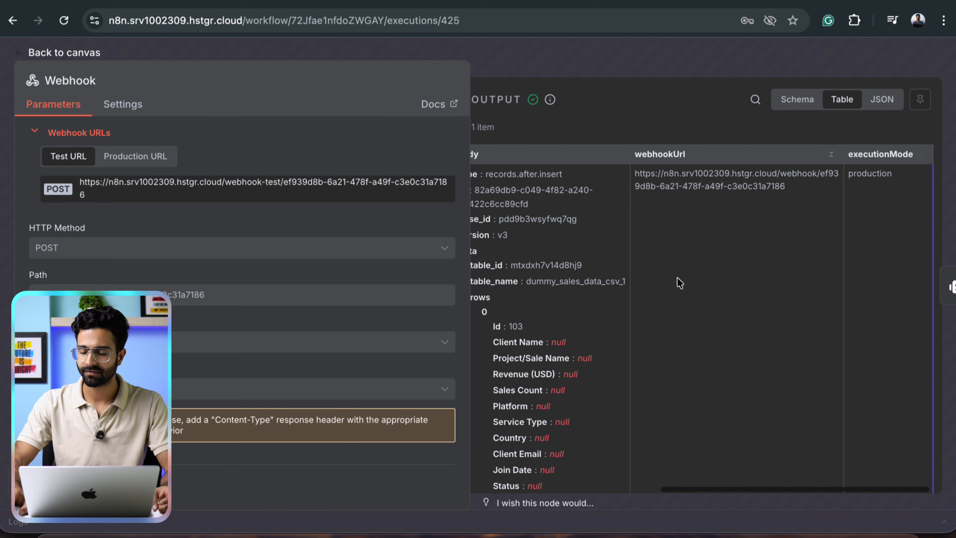
scroll(602, 331, "down", 2)
left_click(668, 40)
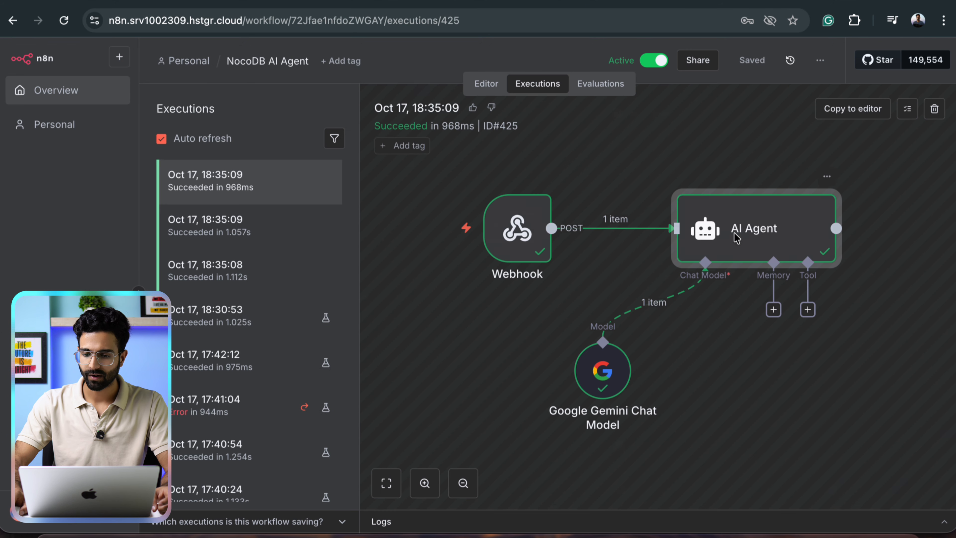
Examine the AI Agent node's input, prompt and output in the latest execution, and close the node details.
double_click(737, 238)
left_click_drag(821, 177, 593, 175)
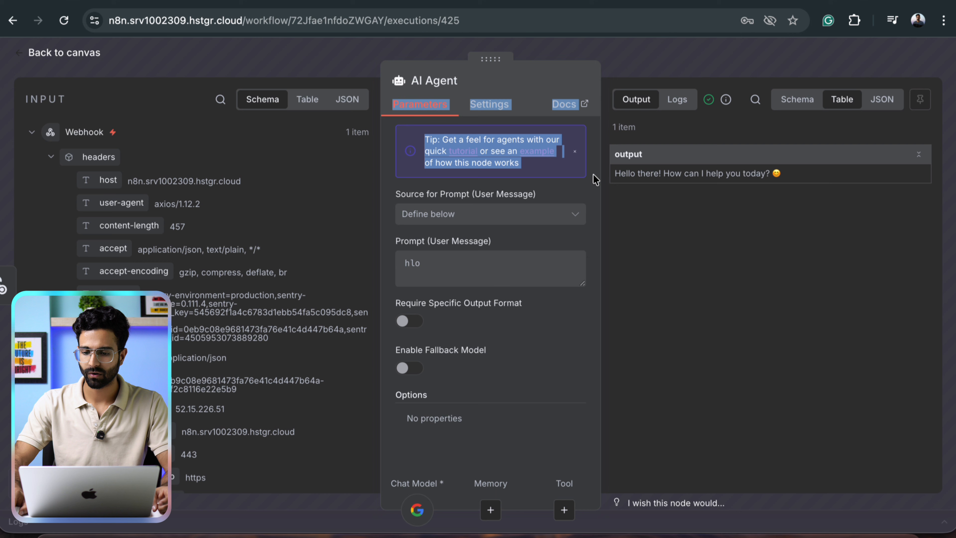
left_click(657, 303)
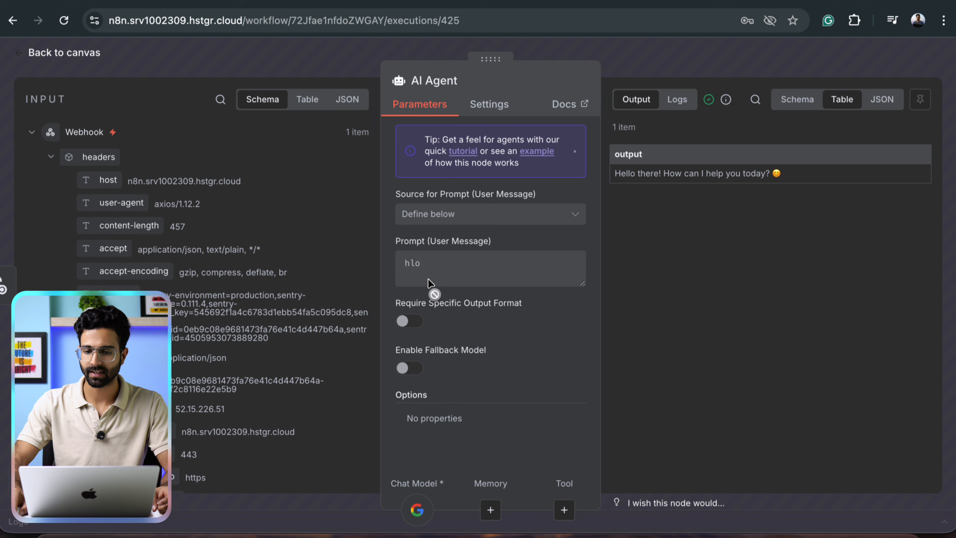
left_click(691, 67)
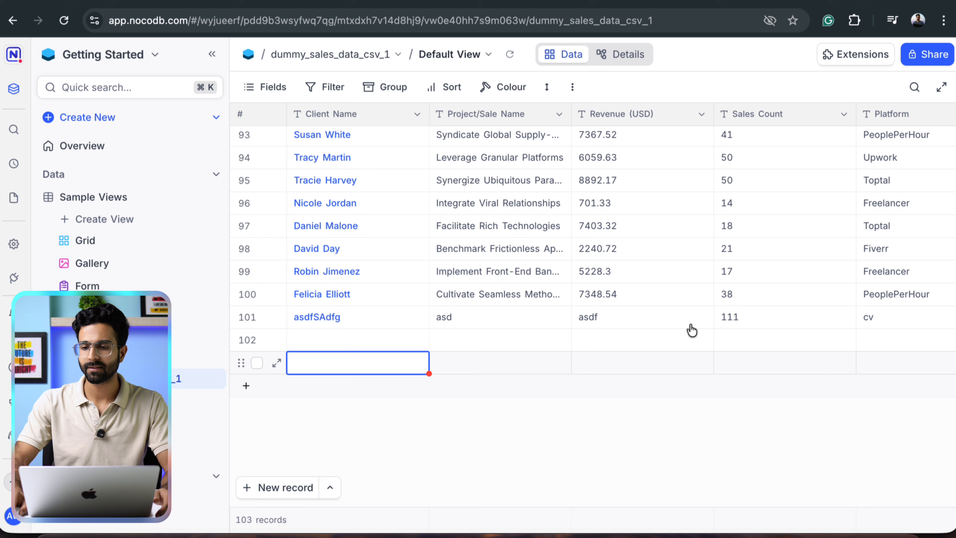
Open Docker Hub in a new browser tab, find the nocodb/nocodb image through the recent search nocodb, and examine its overview page.
key("ctrl+t")
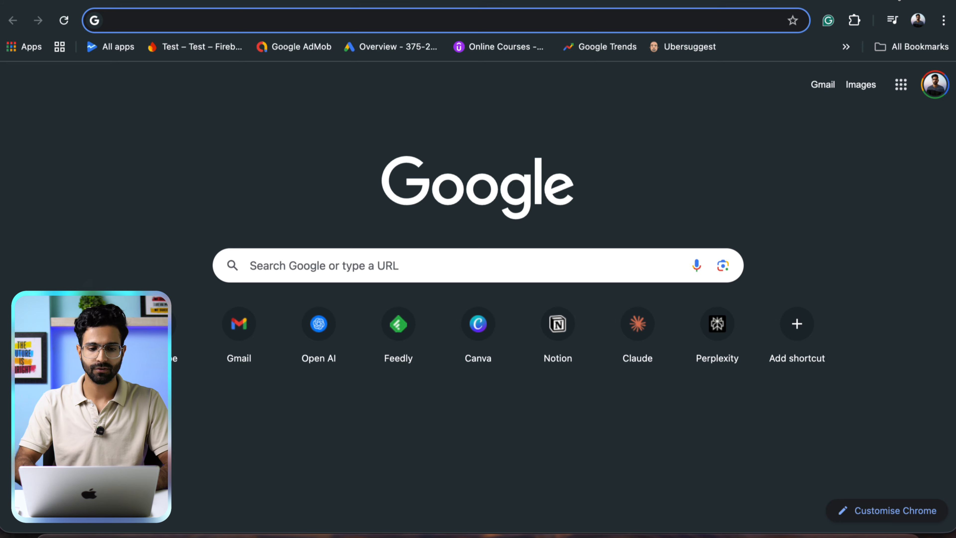
type("dock")
key("Return")
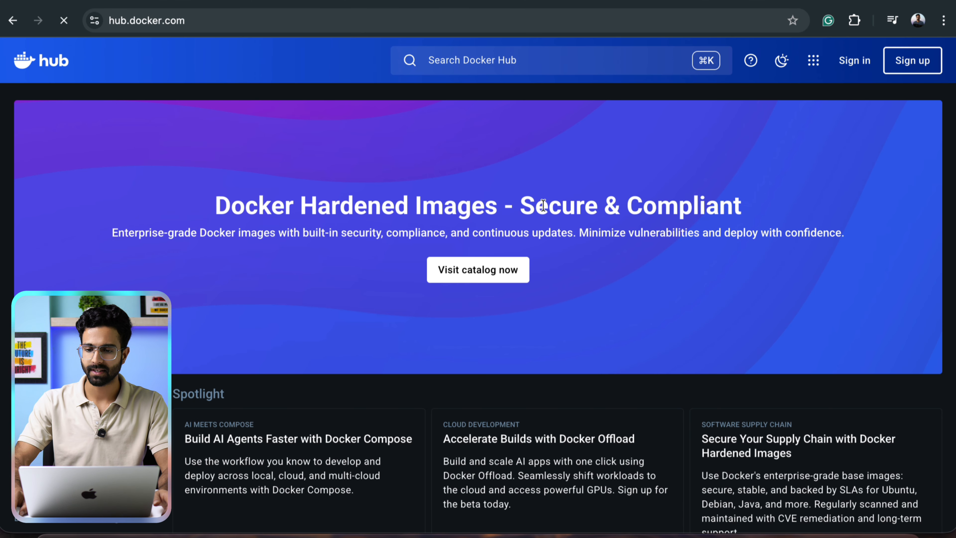
left_click(520, 62)
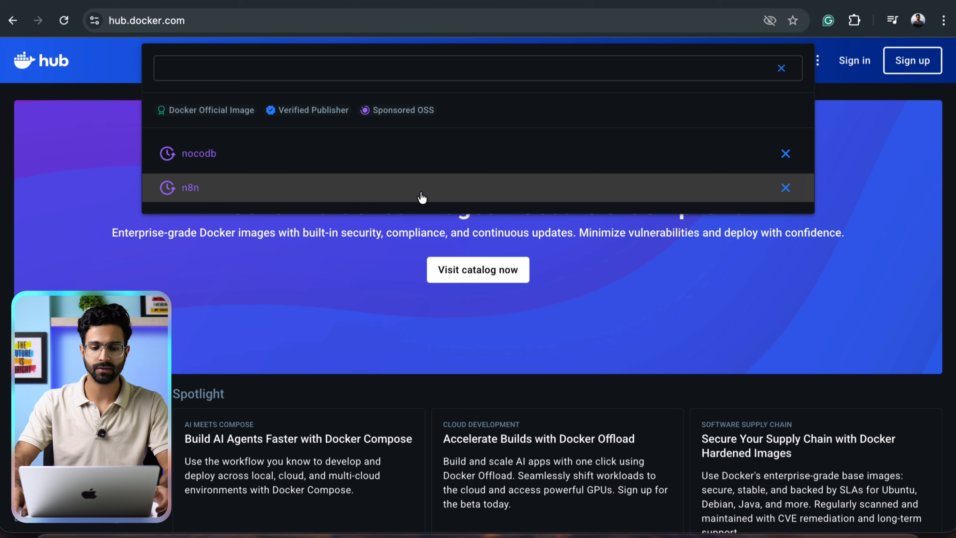
left_click(399, 153)
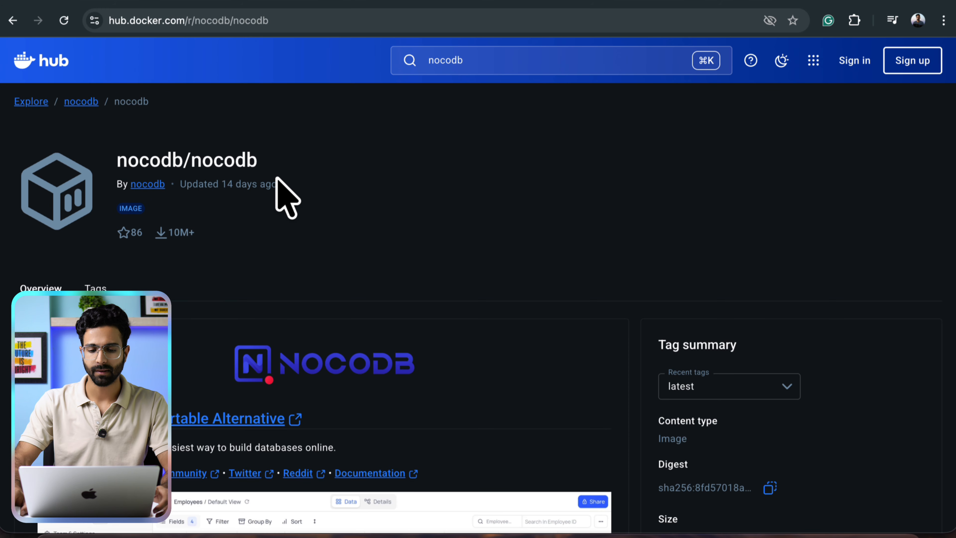
scroll(482, 243, "down", 4)
scroll(483, 242, "down", 5)
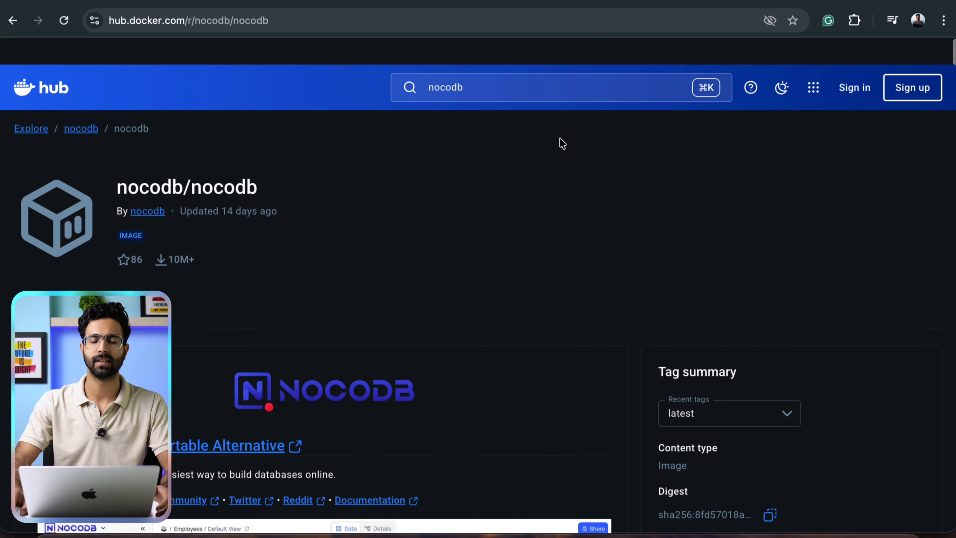
scroll(562, 143, "down", 1)
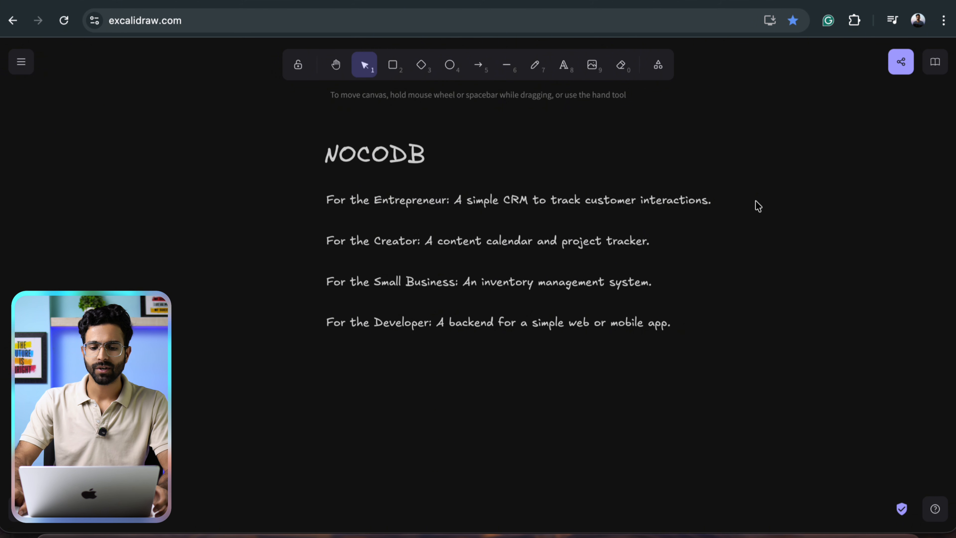
scroll(757, 207, "up", 2)
scroll(758, 206, "down", 1)
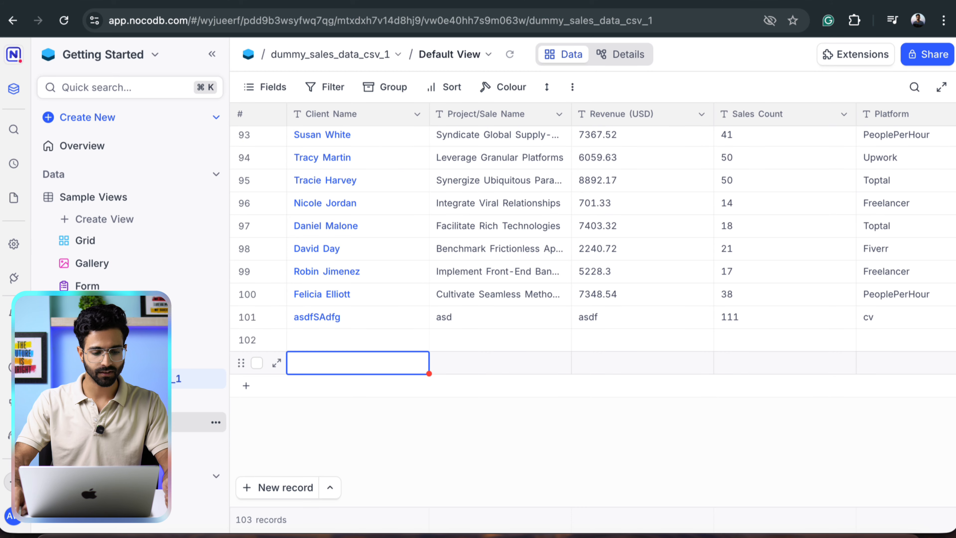
Open the Sales Dashboard in NocoDB, enable public viewing for it and copy its share link.
left_click(196, 445)
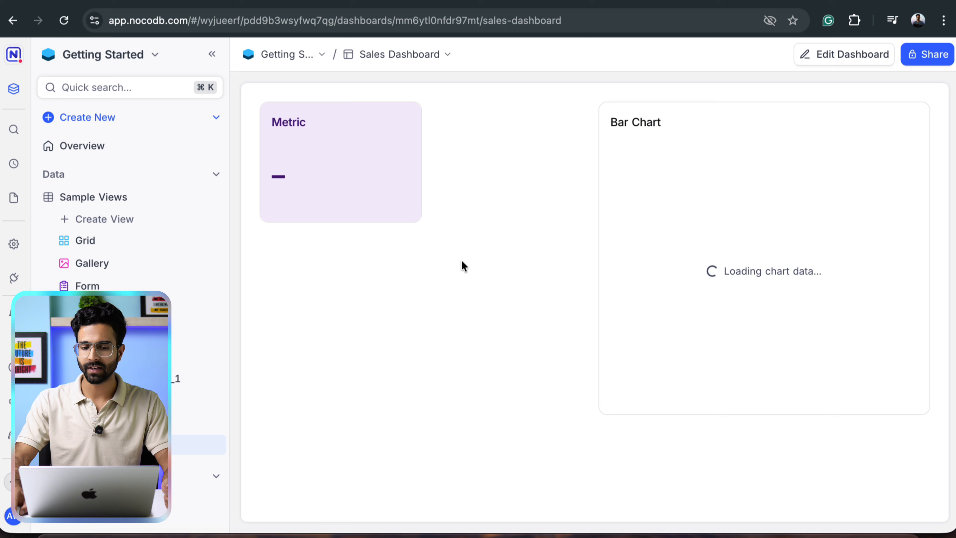
left_click(926, 54)
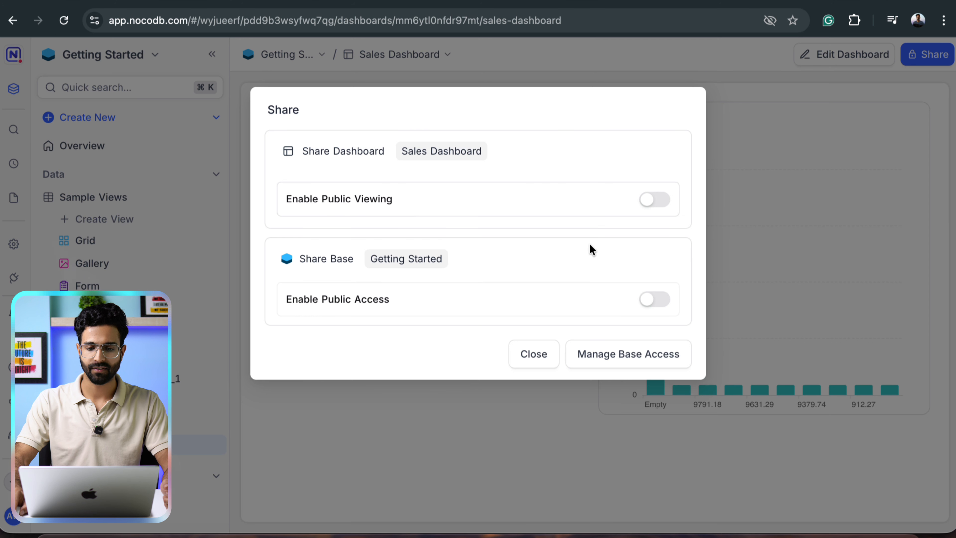
left_click(667, 208)
left_click(634, 240)
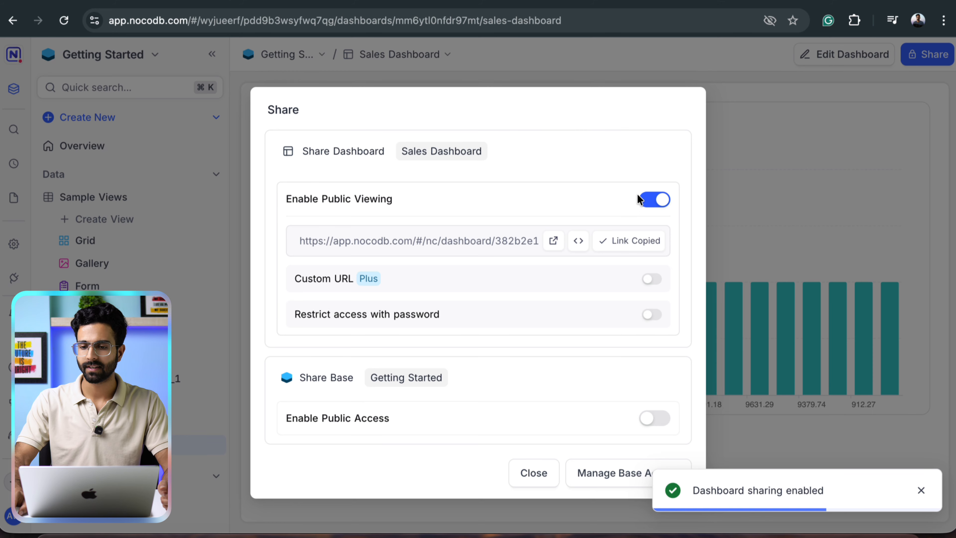
Open the copied public link of the Sales Dashboard in a new incognito window.
key("super+shift+n")
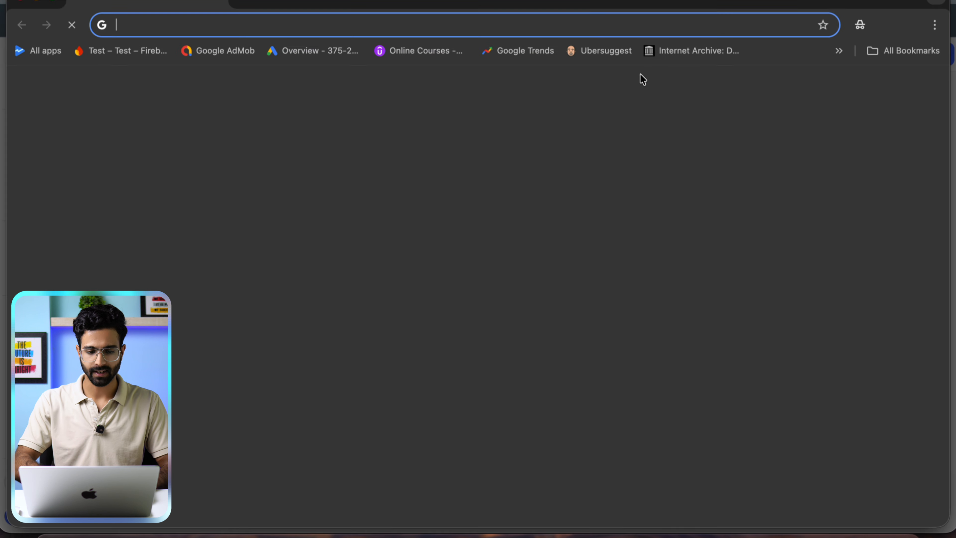
type("https://app.nocodb.com/#/nc/dashboard/382b2e17-37cd-45de-85ef-b4111373ecd3")
key("Return")
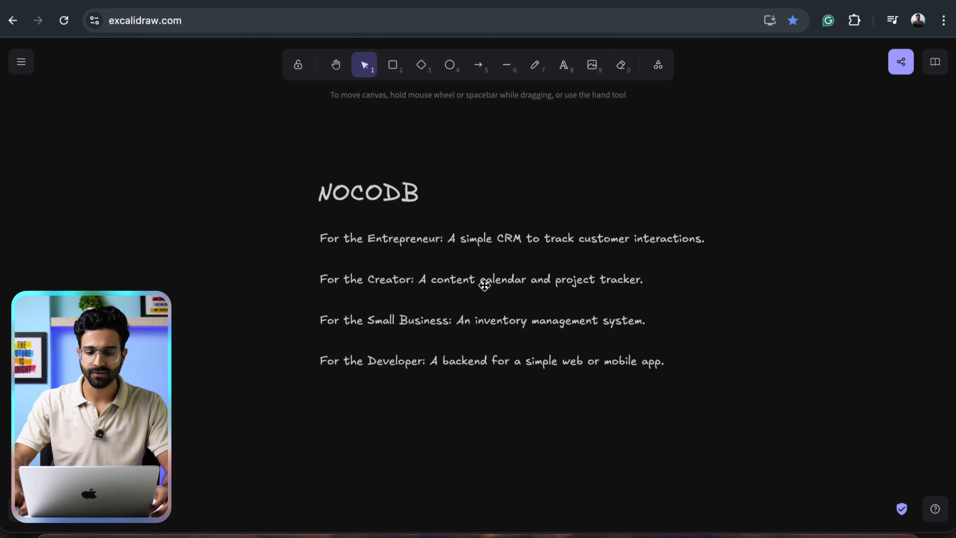
scroll(485, 280, "down", 2)
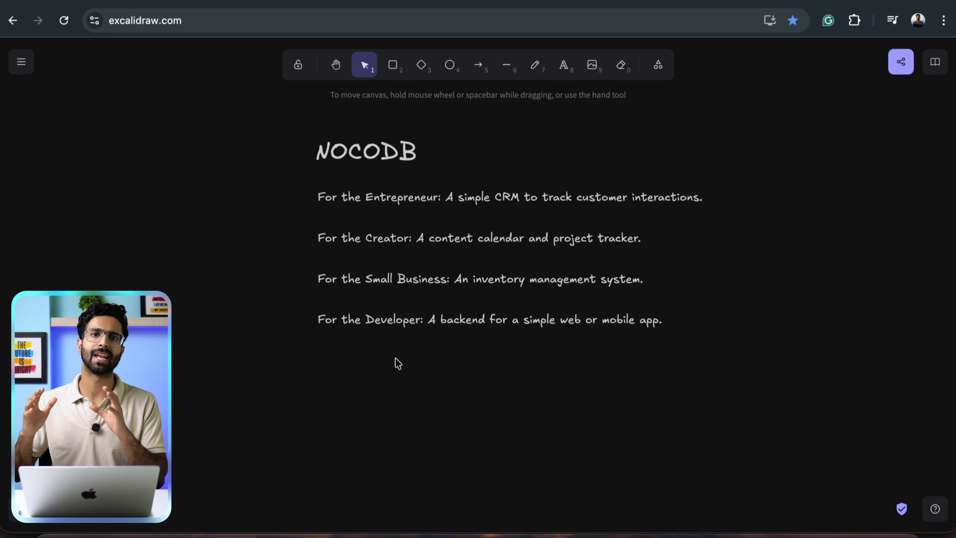
scroll(507, 341, "down", 2)
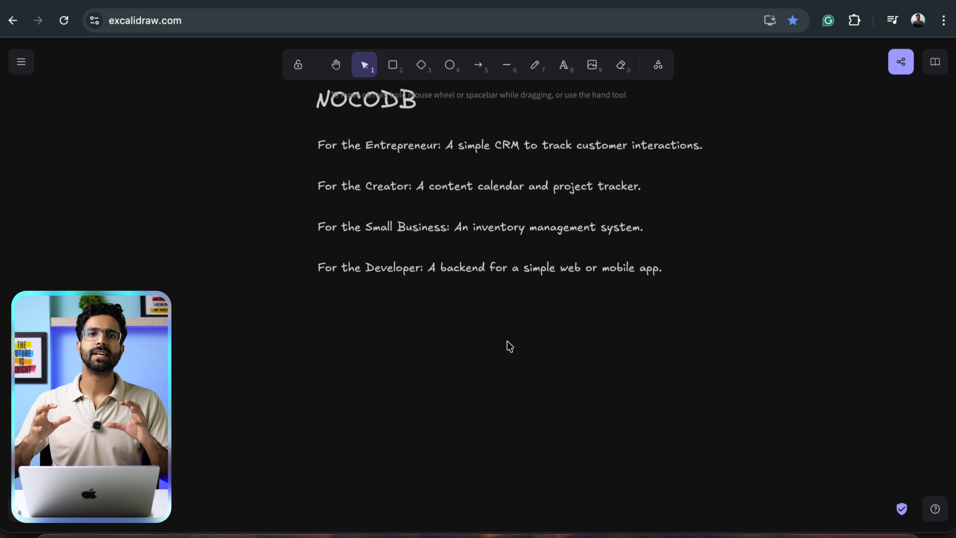